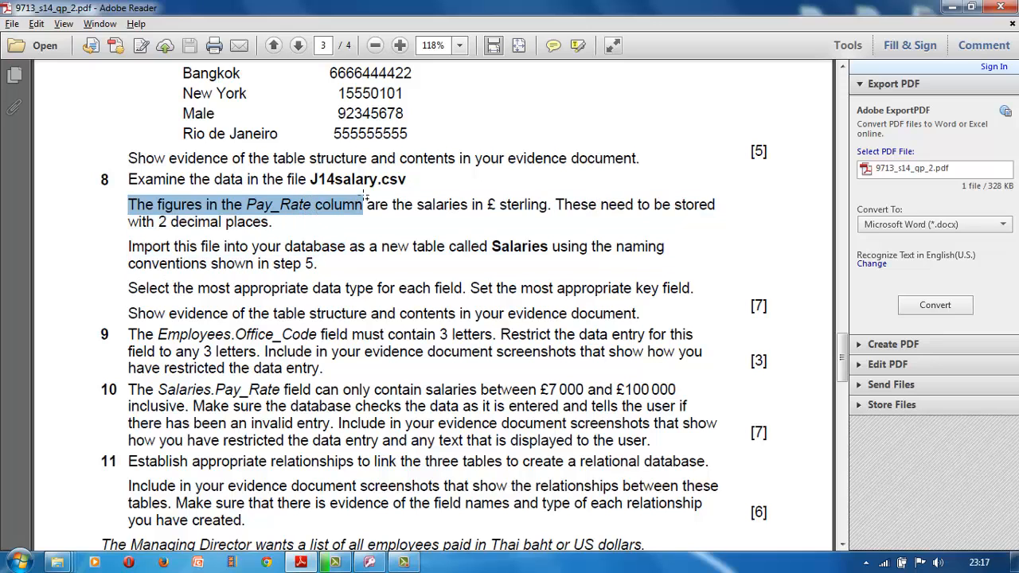
Switch to the joep database in Access and open the salary table in Design View
left_click(369, 563)
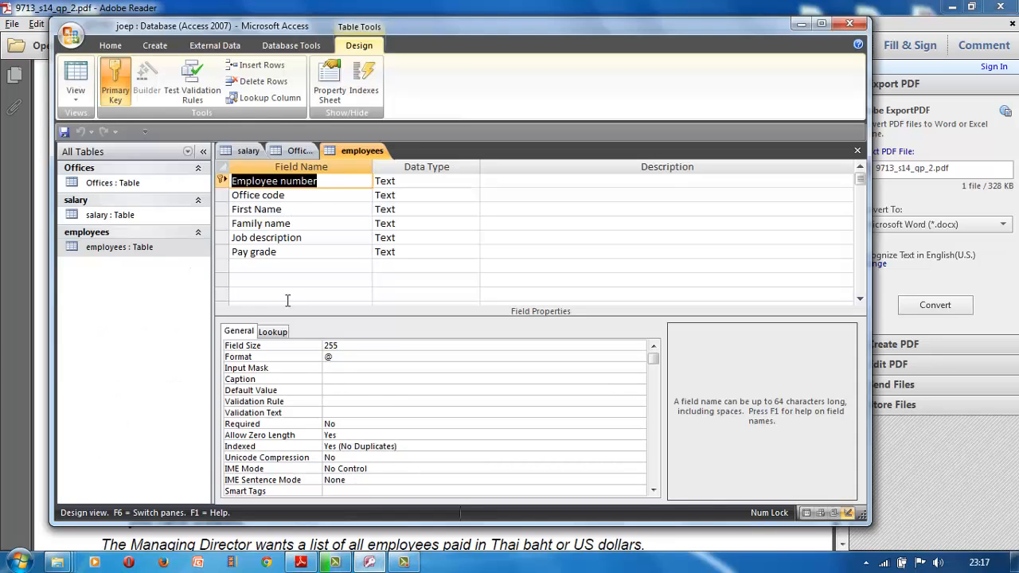
double_click(158, 217)
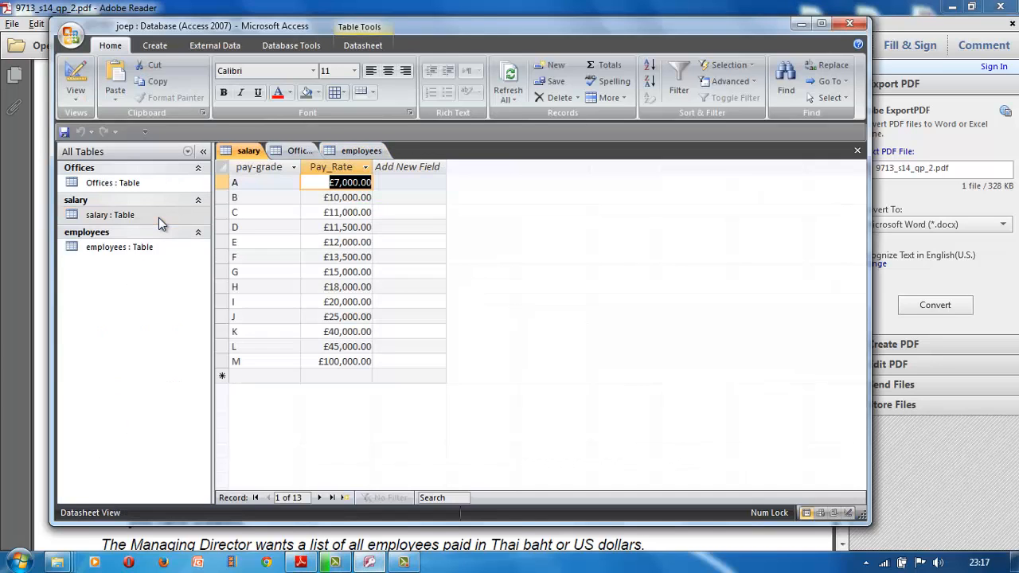
left_click(75, 92)
left_click(110, 219)
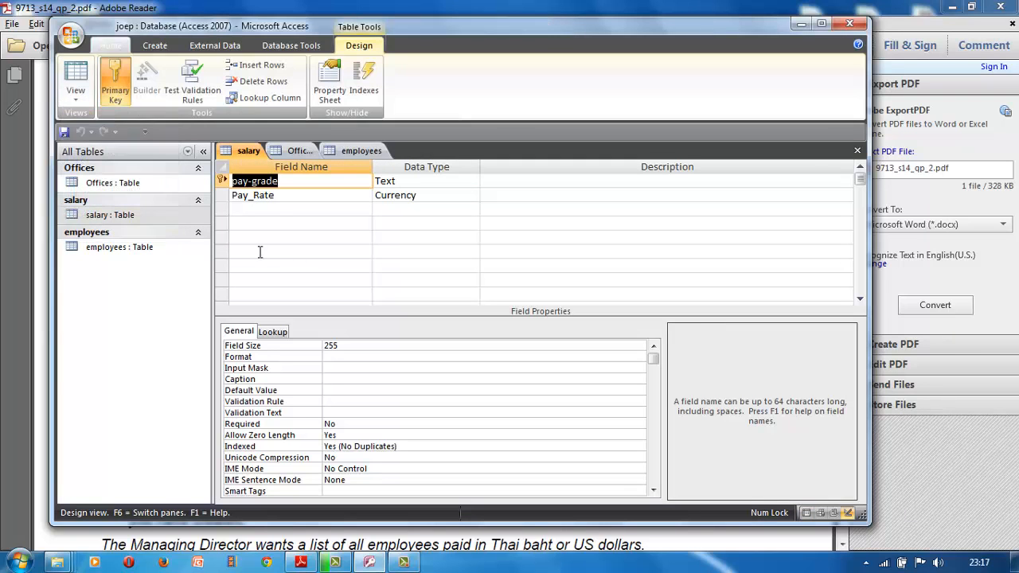
Set the Pay_Rate field's data type and format to Currency, with 2 decimal places
left_click(391, 192)
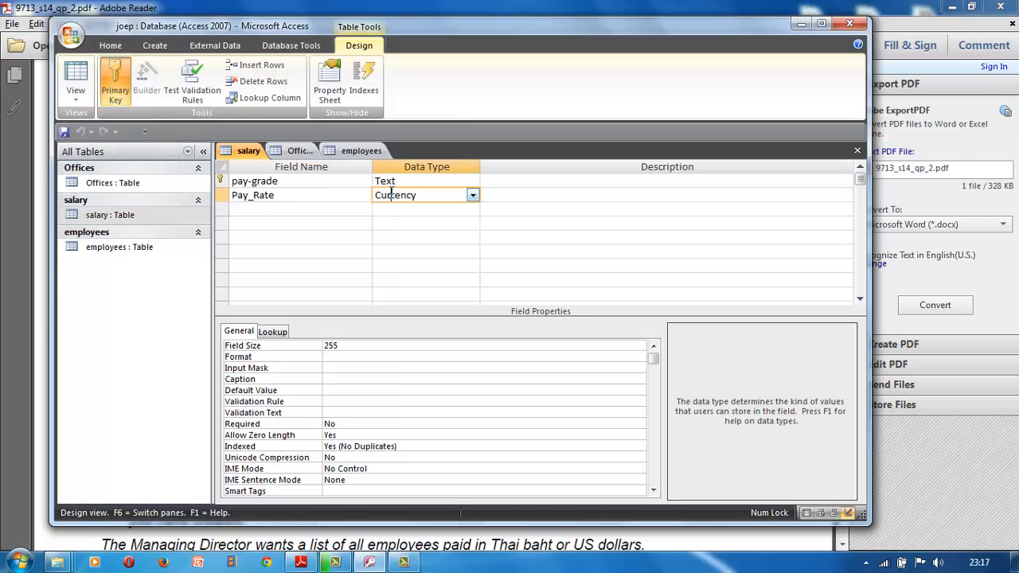
left_click(473, 196)
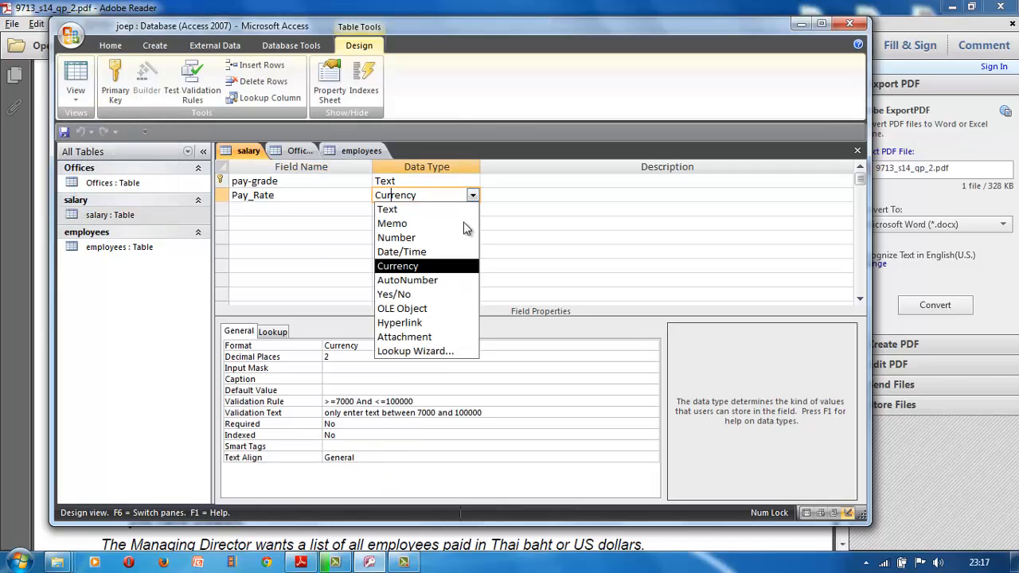
left_click(451, 273)
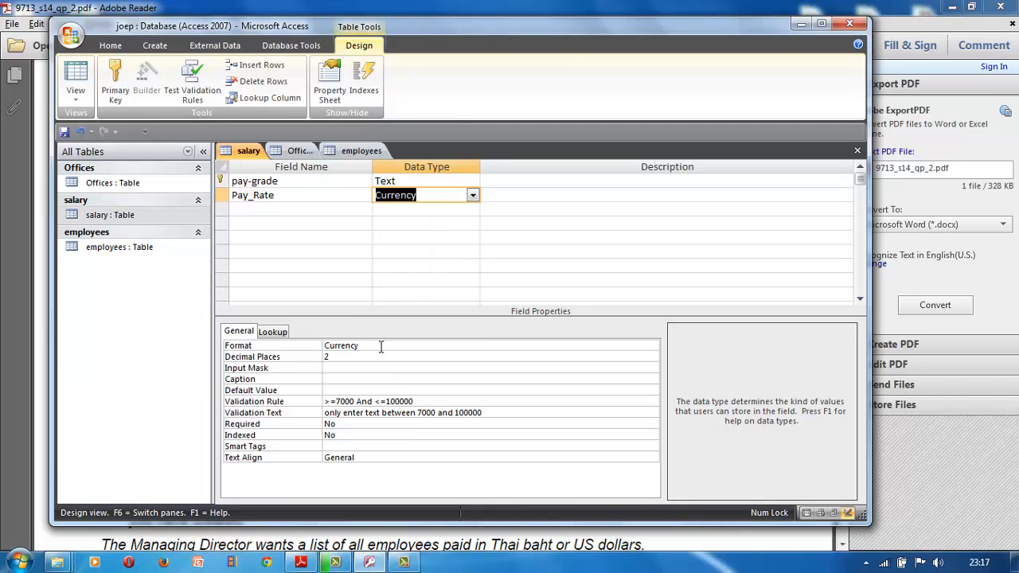
left_click(363, 346)
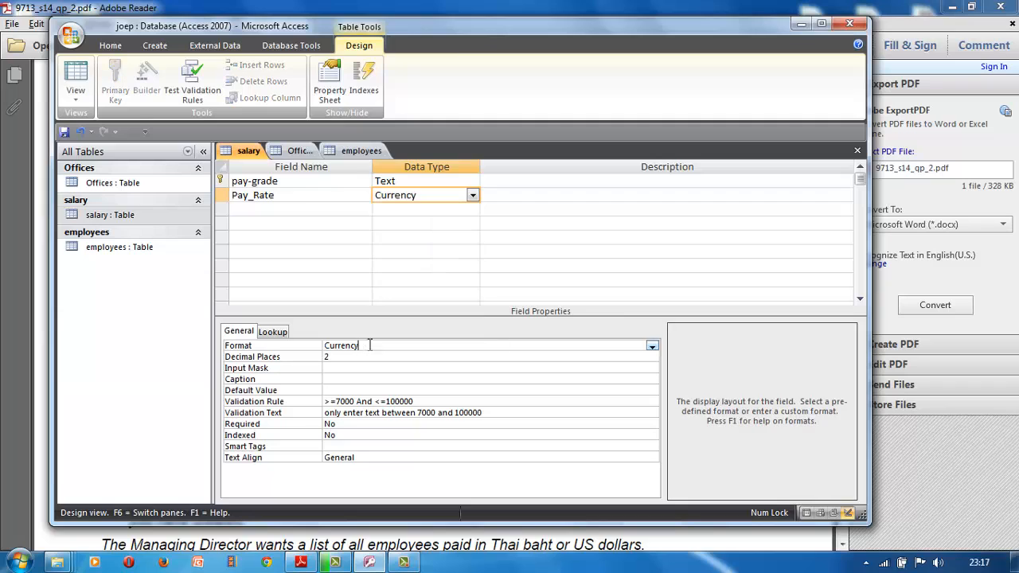
left_click(652, 347)
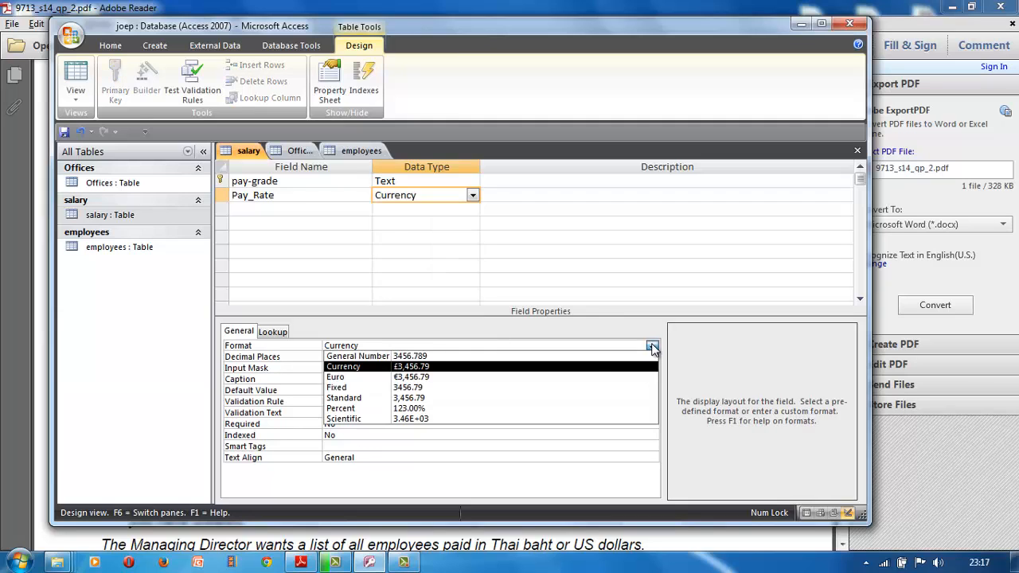
left_click(589, 367)
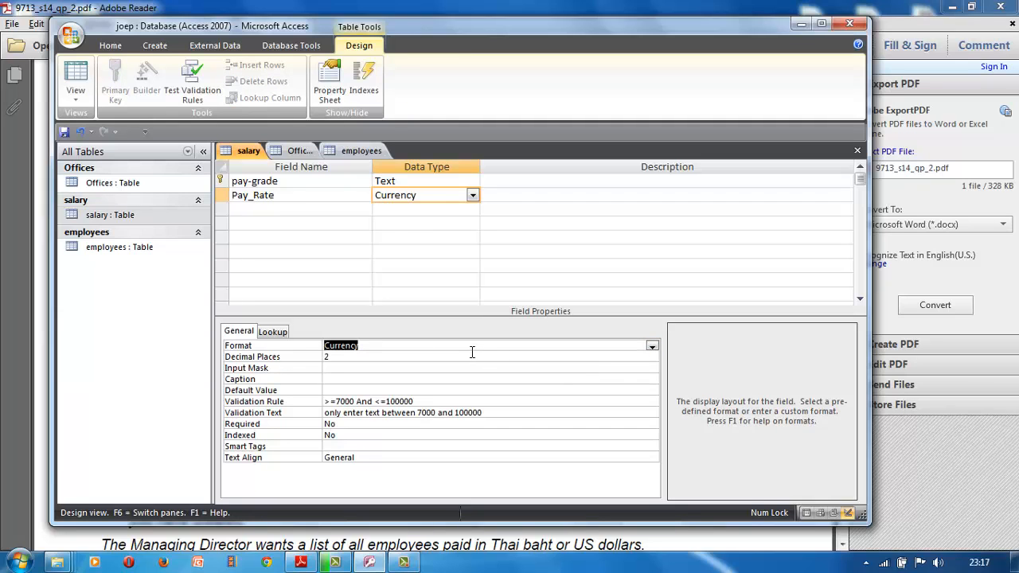
key("Return")
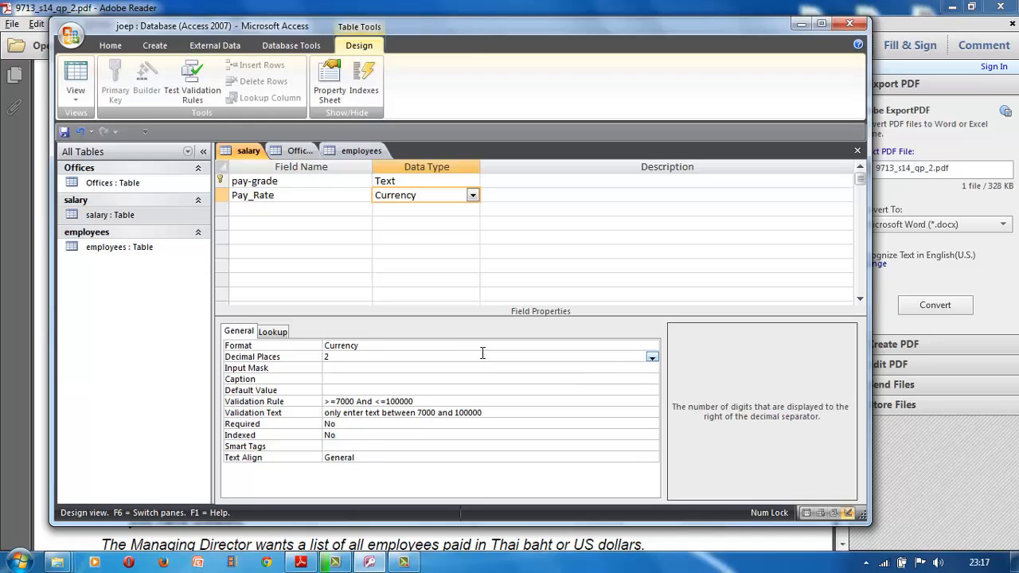
left_click(652, 357)
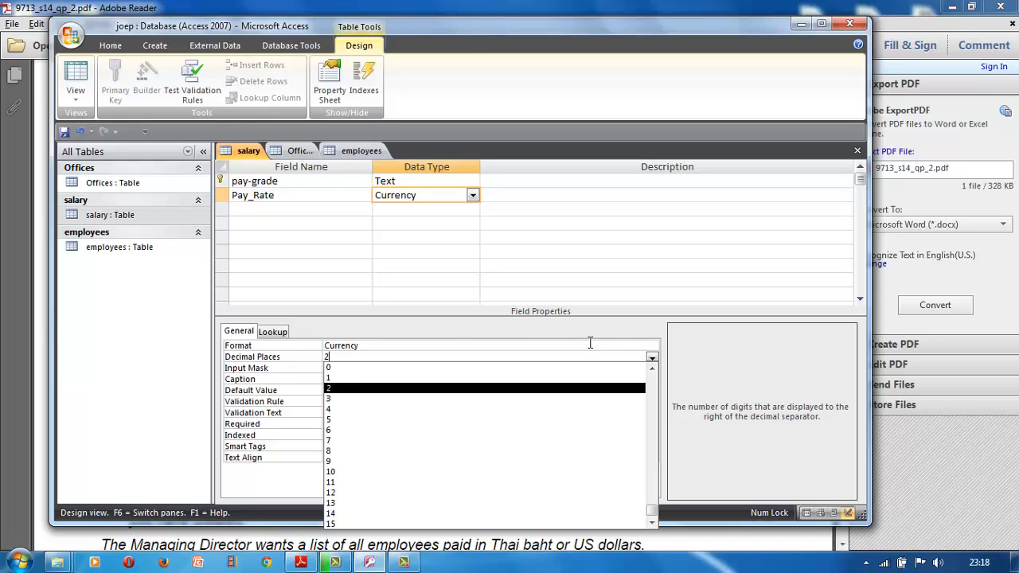
left_click(586, 391)
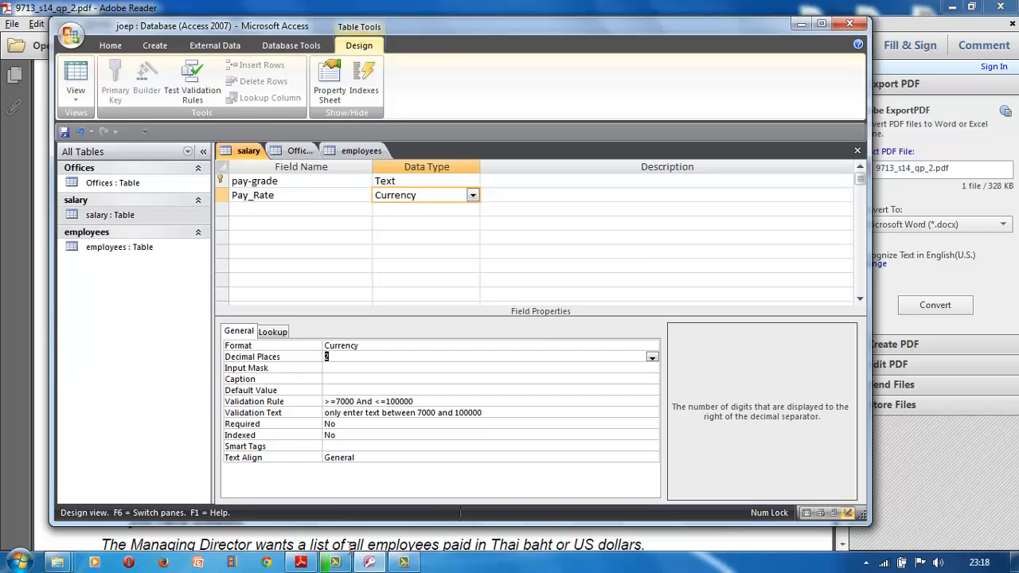
Check task 9 in the exam paper PDF and open the employees table in Design View in Access
left_click(302, 564)
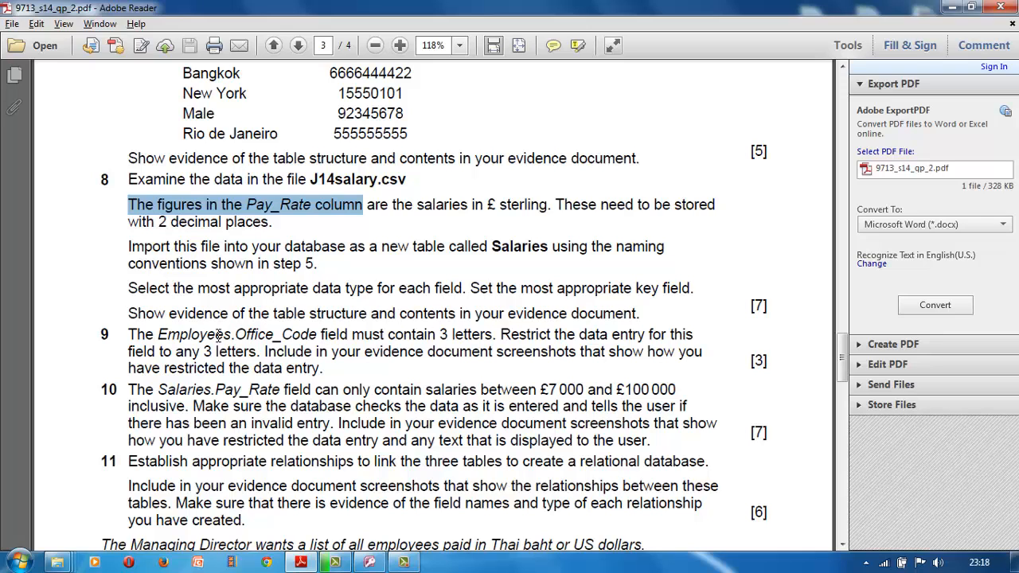
left_click_drag(232, 335, 158, 335)
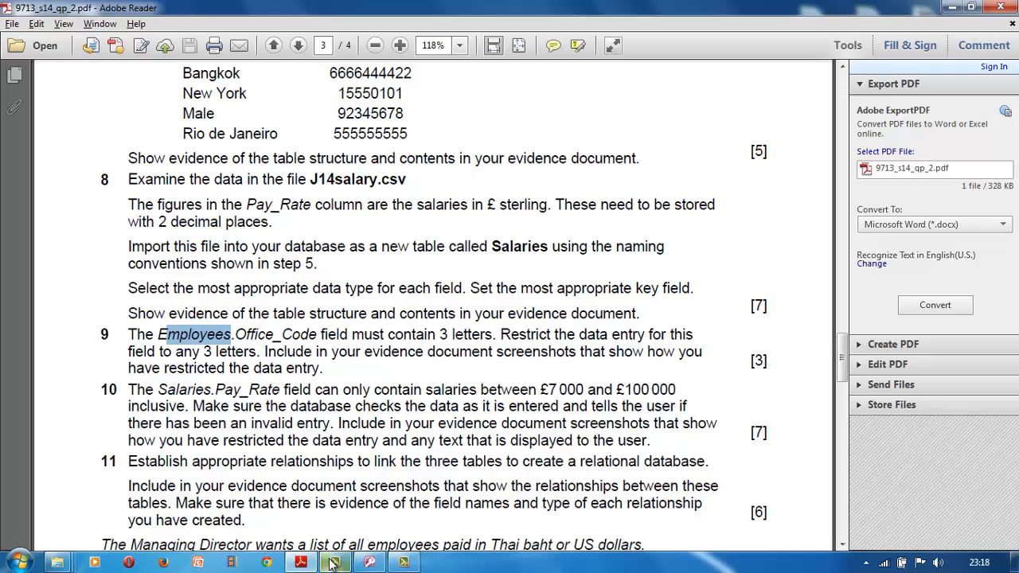
left_click(372, 563)
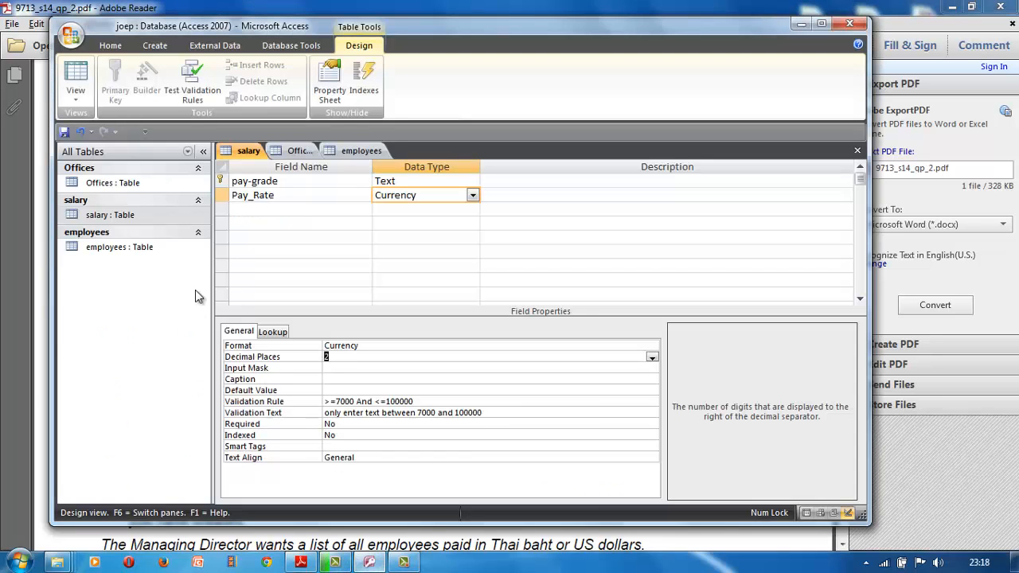
left_click(150, 251)
double_click(151, 251)
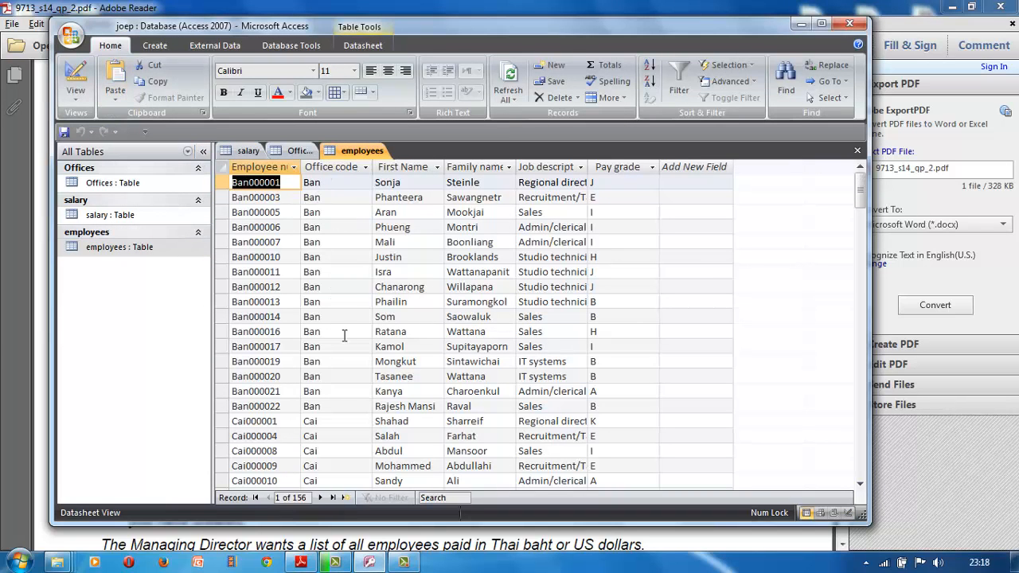
left_click(76, 94)
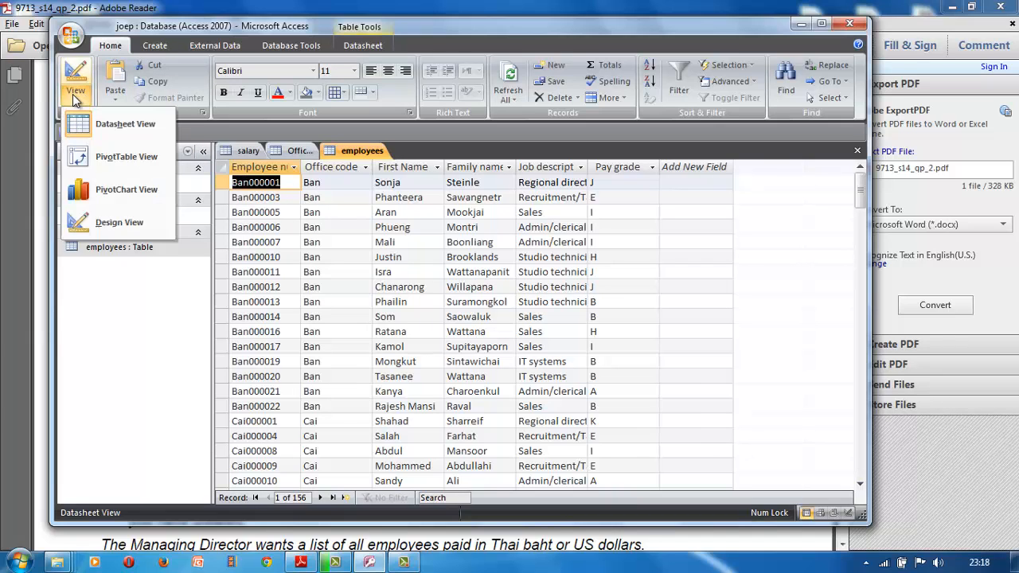
left_click(112, 222)
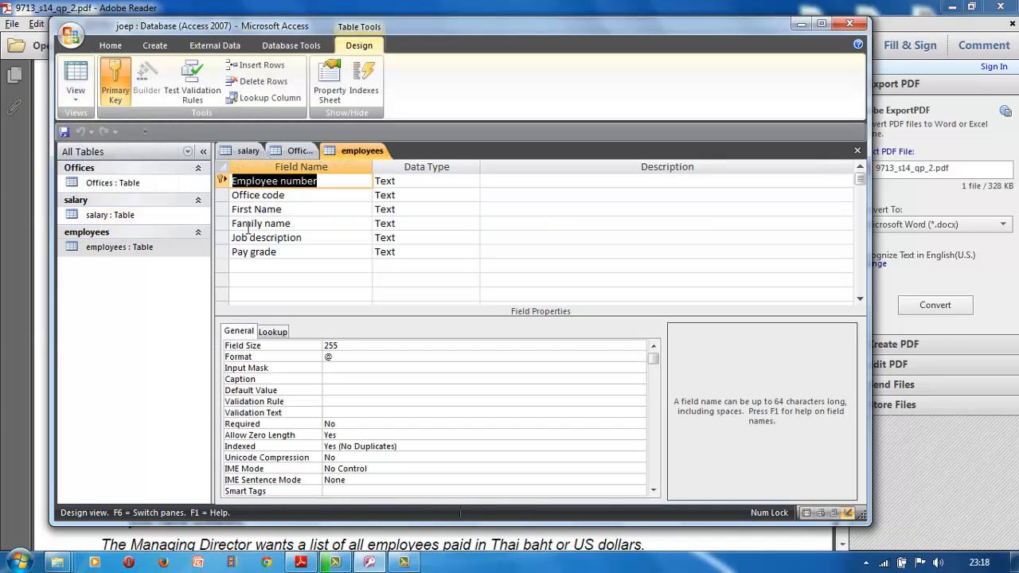
Set the Office code field's size to 3 and its input mask to "lll"
left_click(322, 196)
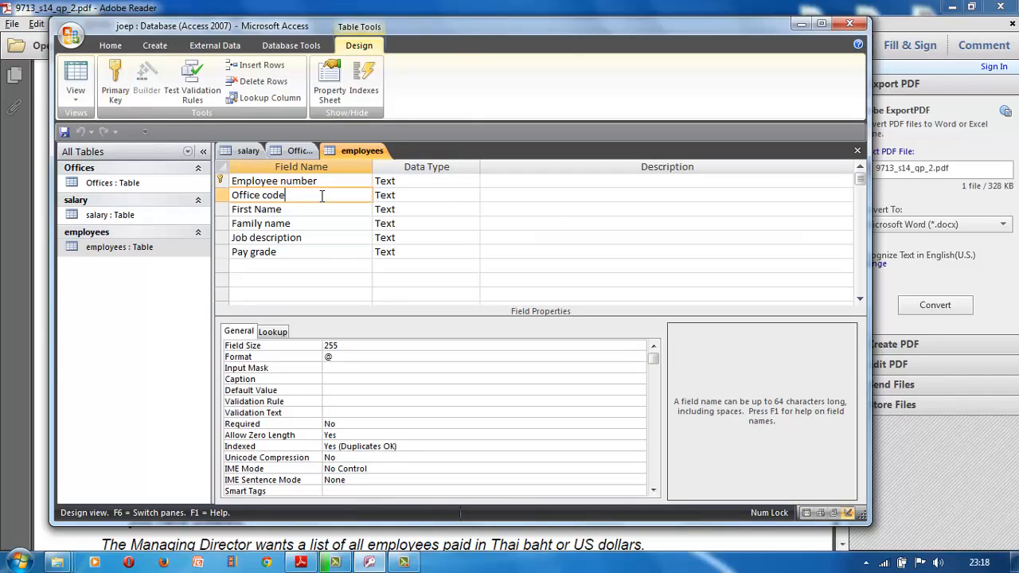
left_click(339, 344)
left_click(323, 344)
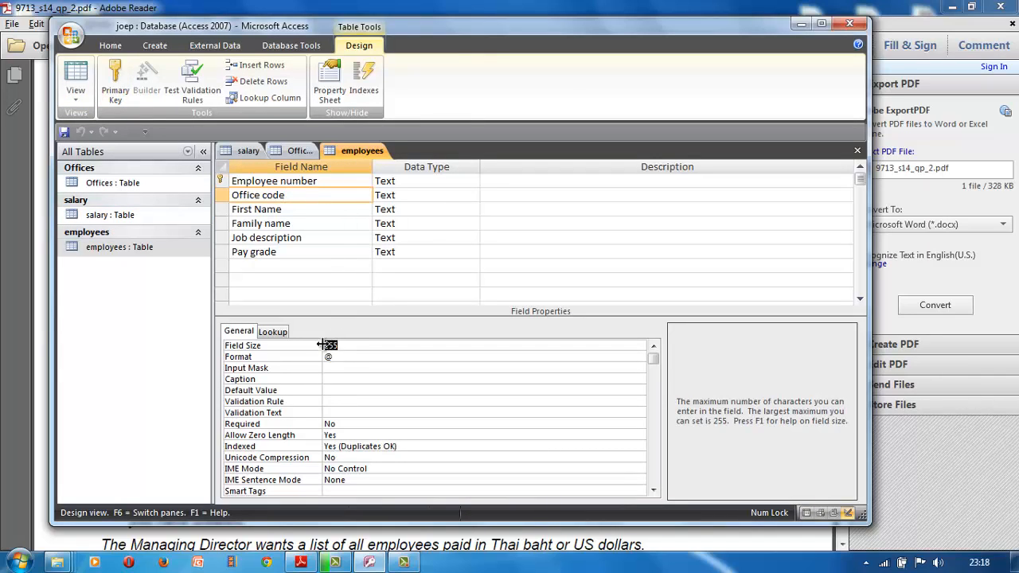
type("3")
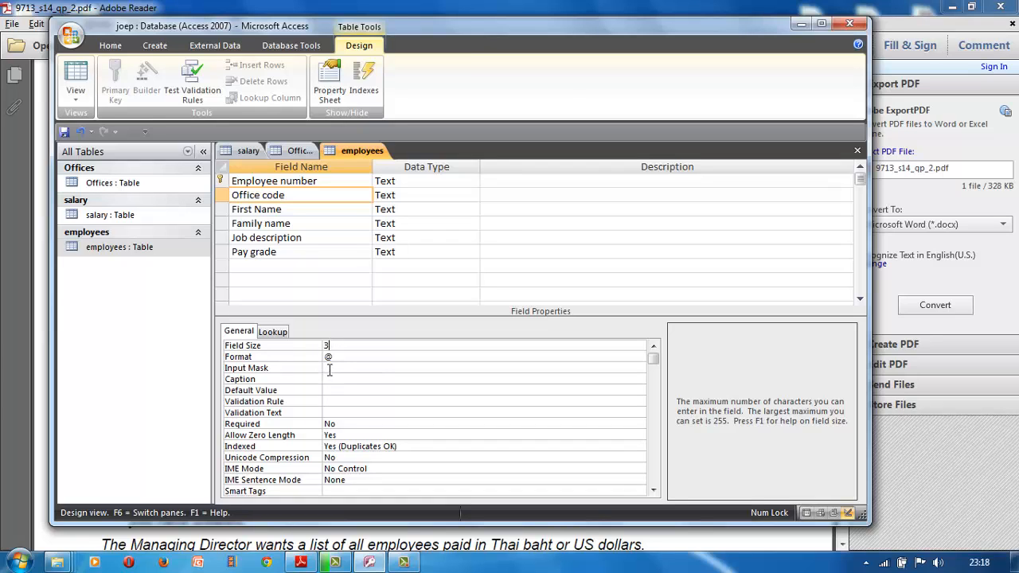
left_click(329, 369)
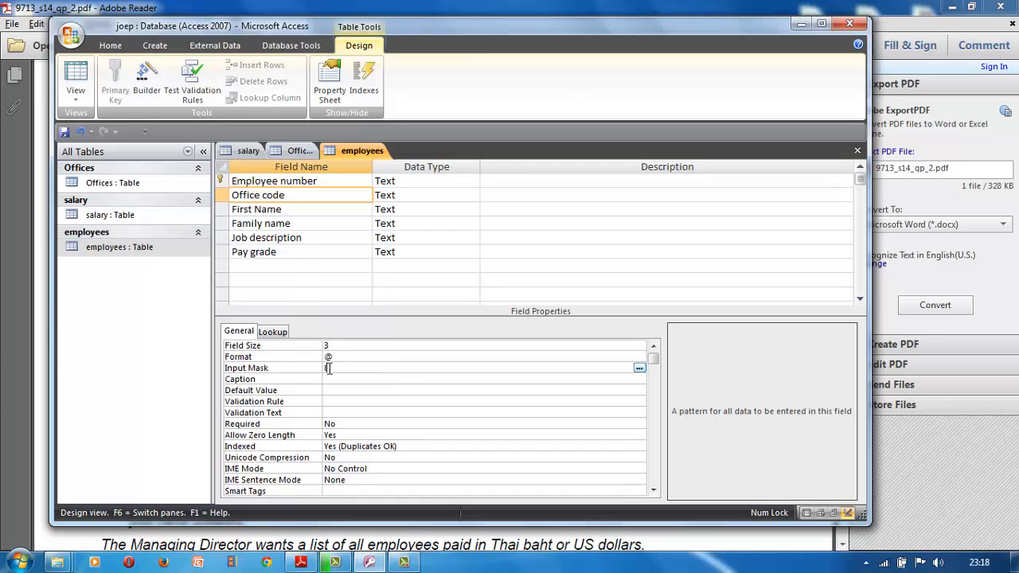
type("lll")
Give Office code the validation text "can only contain 3 letters" and save the employees table, accepting the shorter field size
left_click(330, 412)
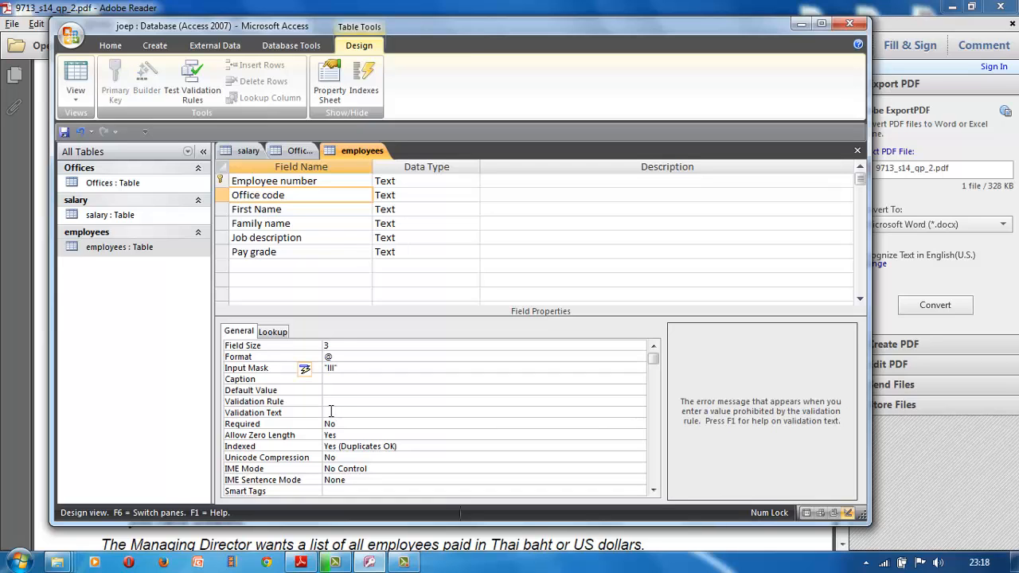
type("contain 3 letters")
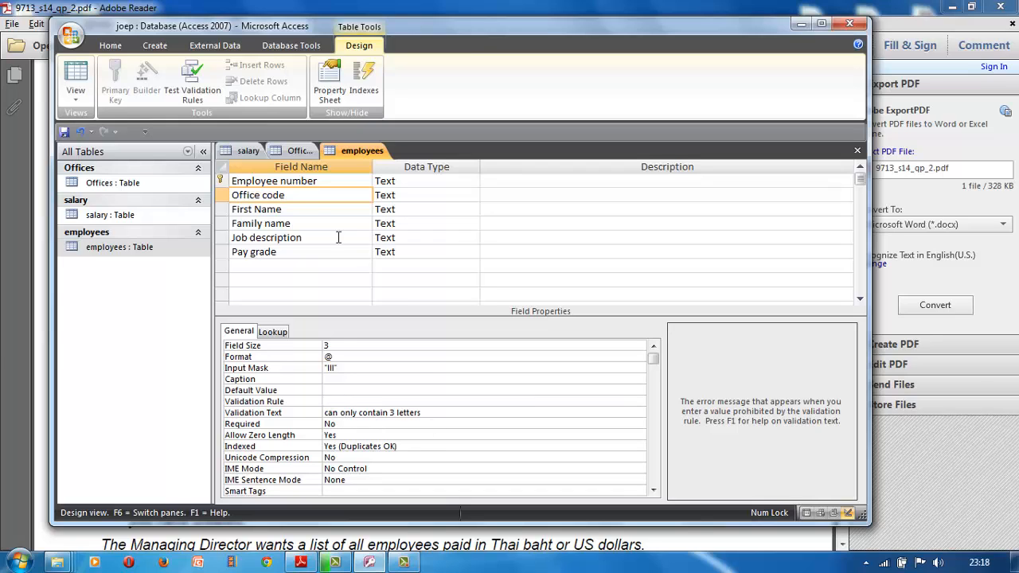
right_click(343, 152)
left_click(373, 160)
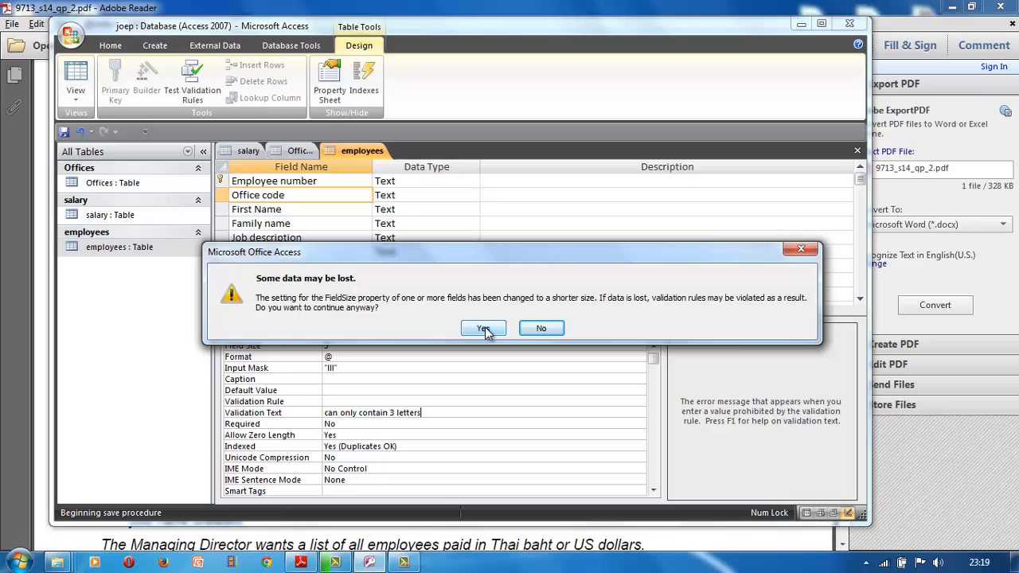
left_click(483, 329)
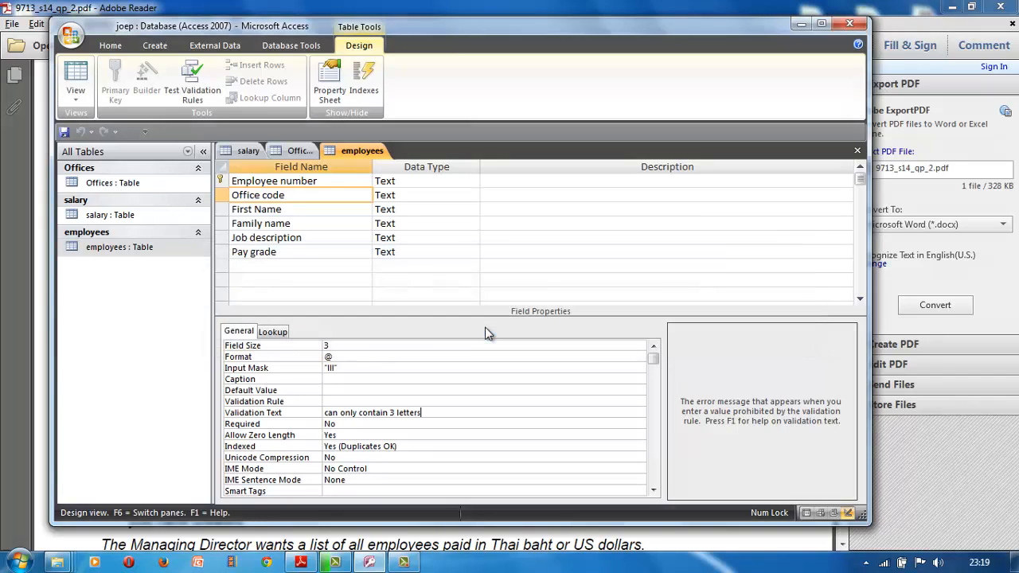
Test the Office code restriction in Datasheet View by entering Bana in the first employee record, and undo the entry
left_click(75, 102)
left_click(87, 125)
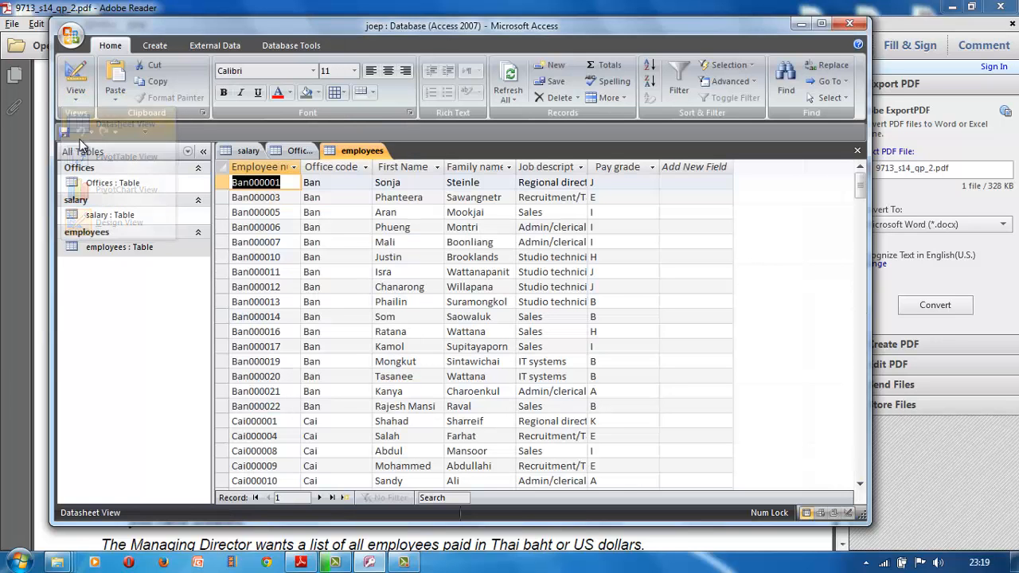
left_click(321, 183)
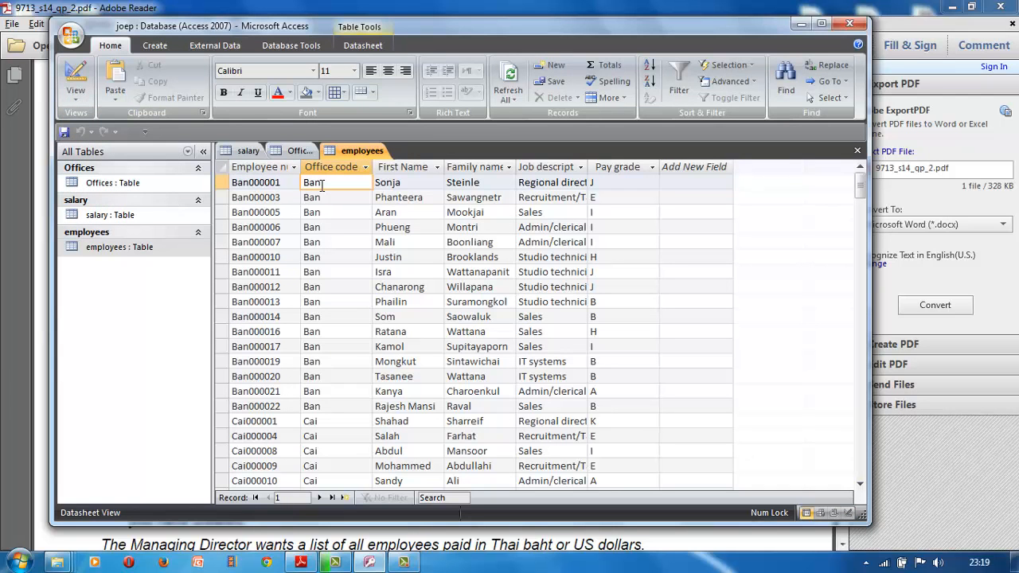
type("a")
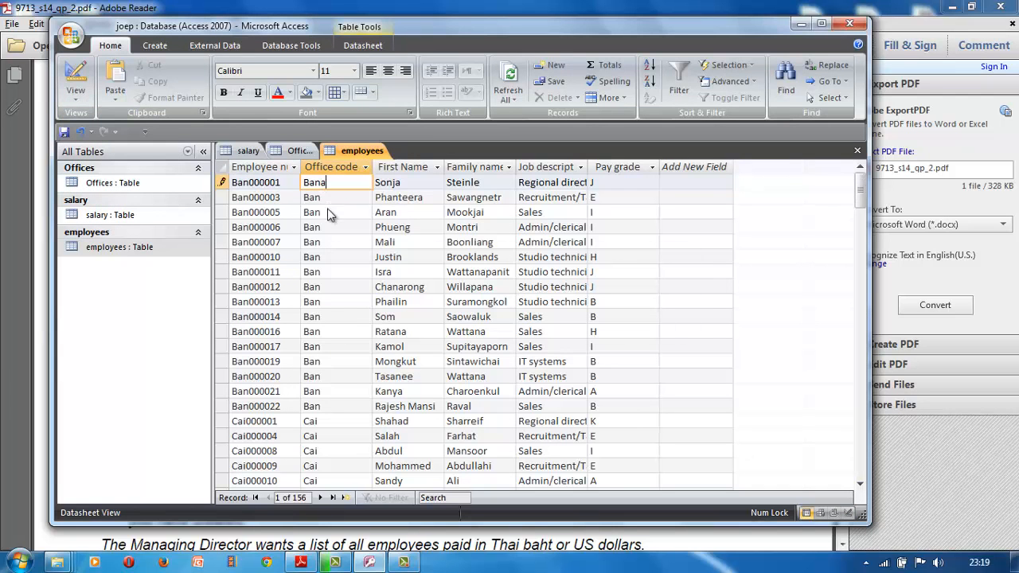
left_click(329, 211)
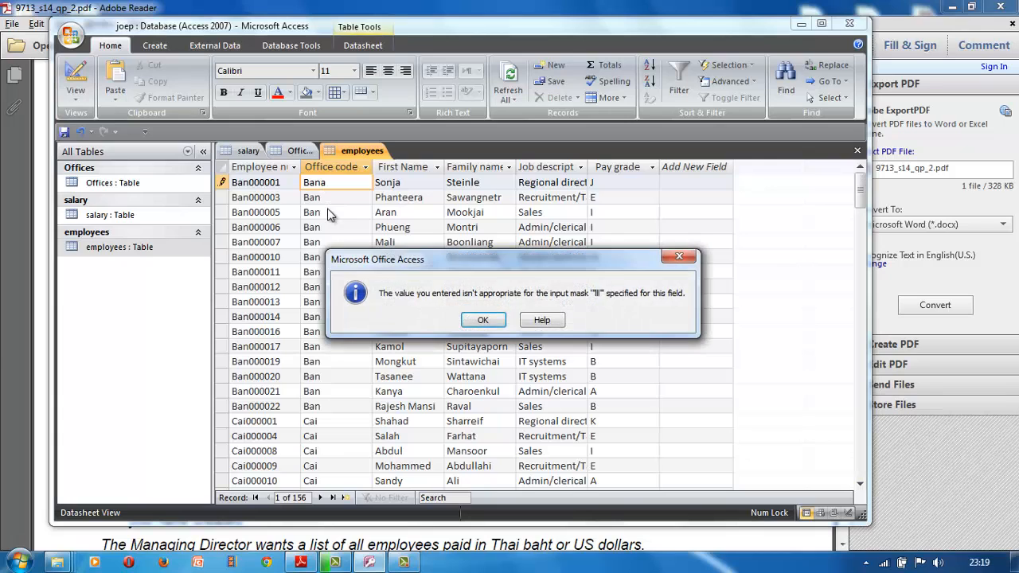
left_click(483, 320)
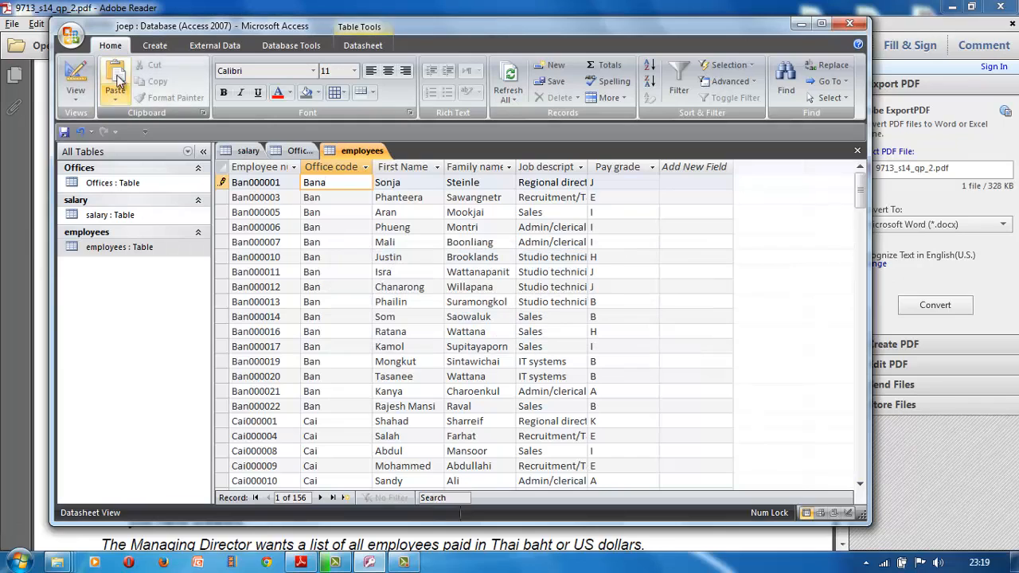
left_click(82, 132)
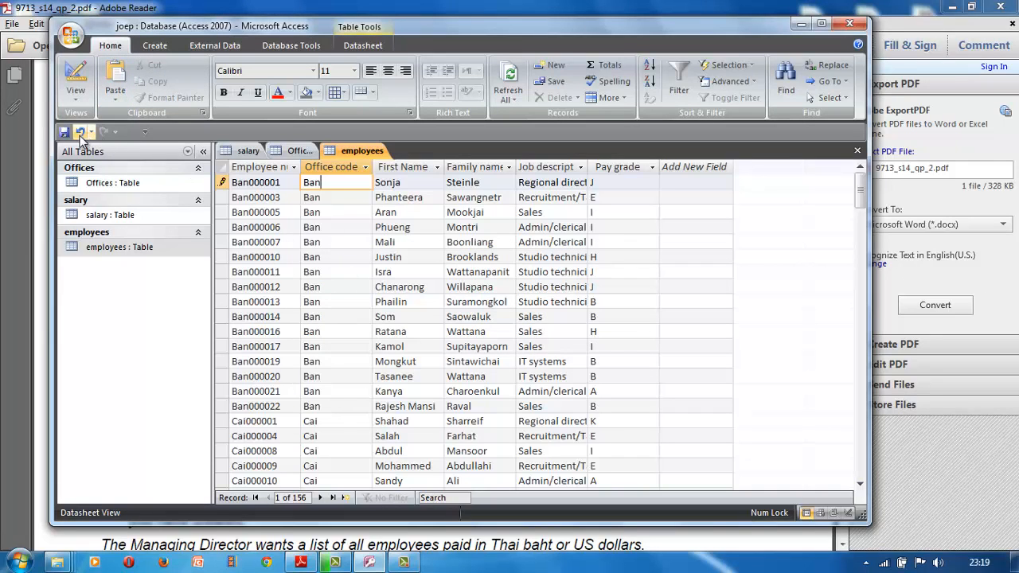
left_click(80, 133)
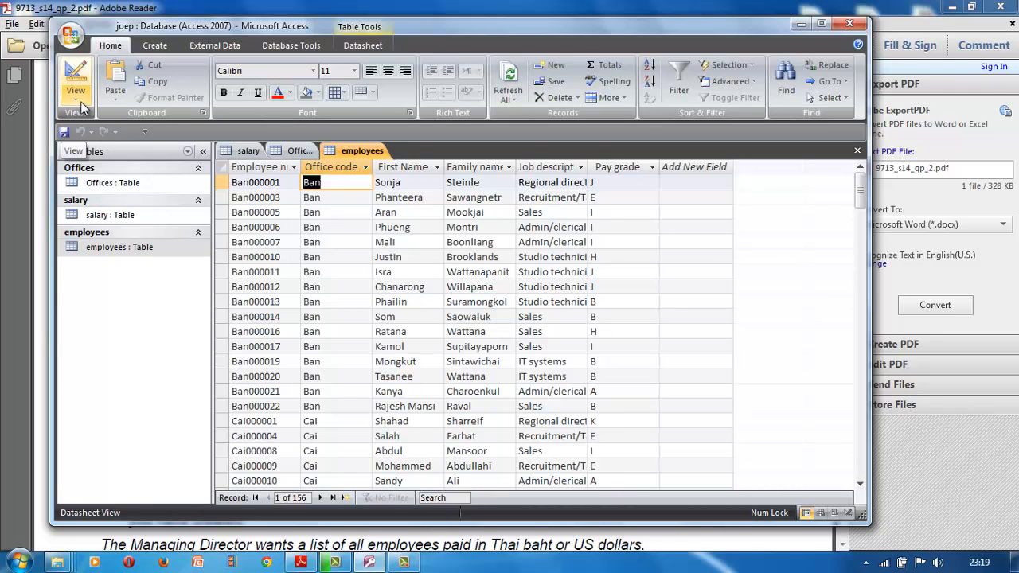
Switch to the exam paper PDF and read the screenshot evidence requirement in task 9
left_click(303, 562)
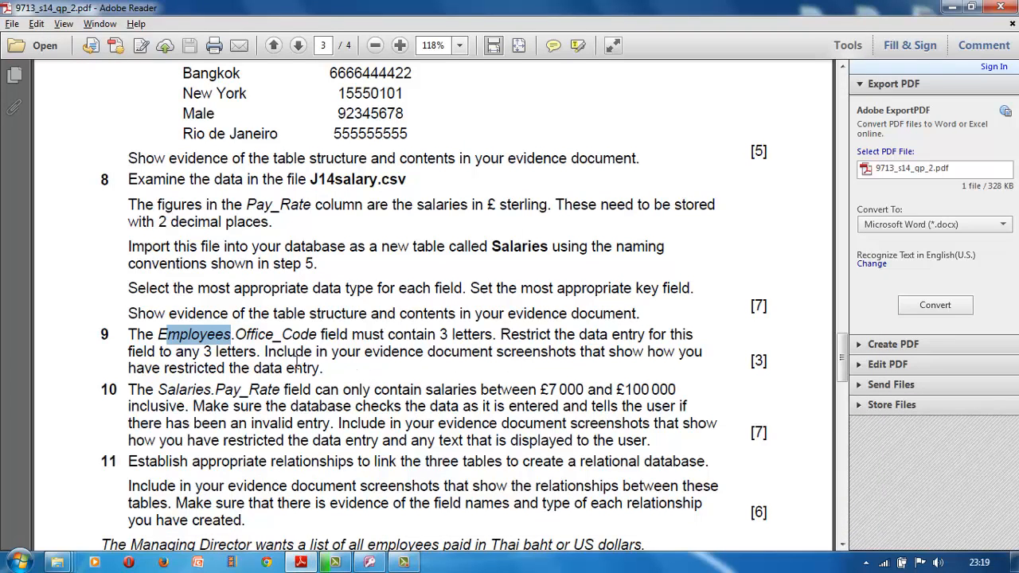
left_click_drag(332, 353, 356, 372)
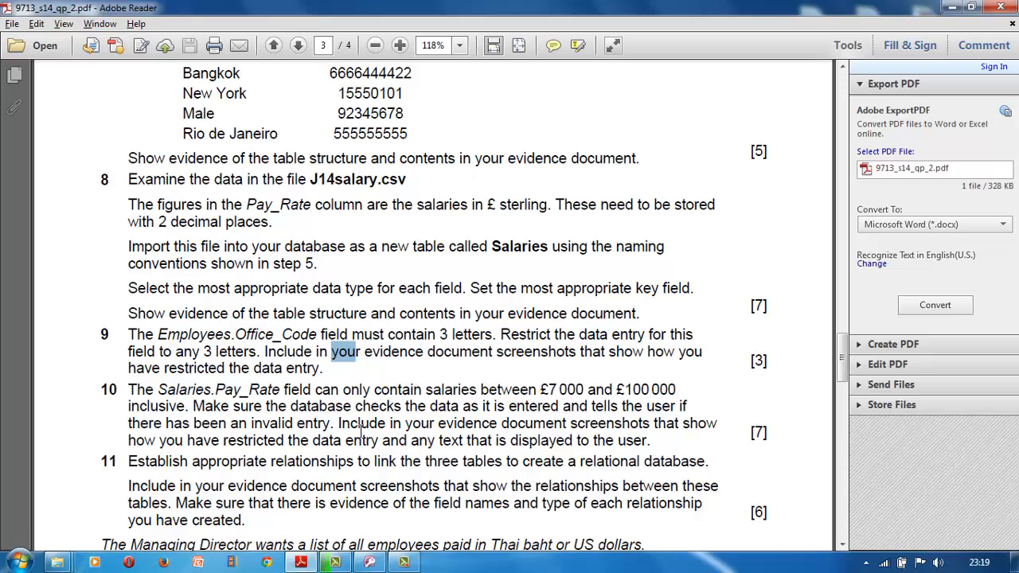
Switch to Access, save the pending table, open salary in Design View to check Pay_Rate's validation rule and text, and save it
left_click(370, 562)
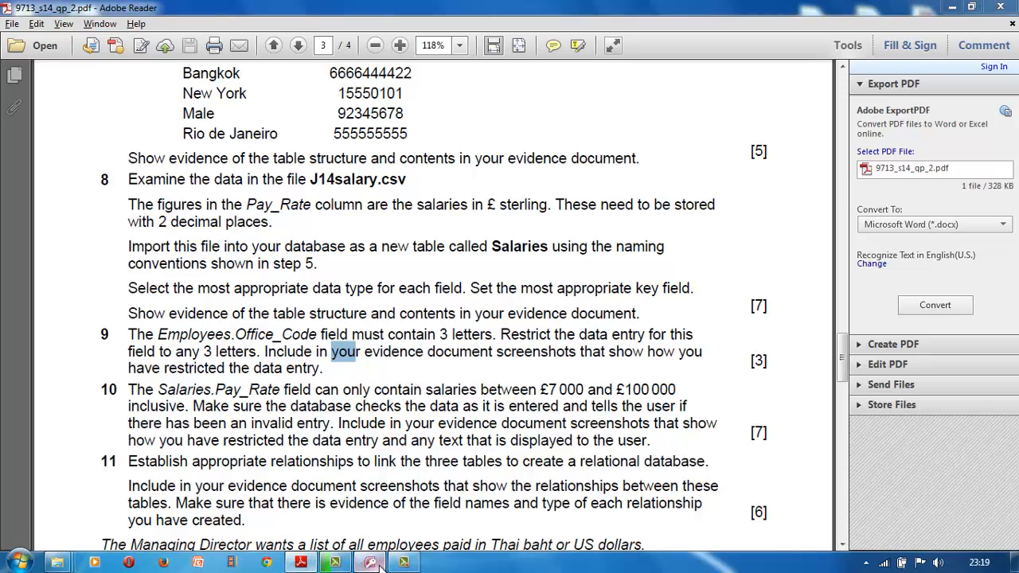
double_click(157, 217)
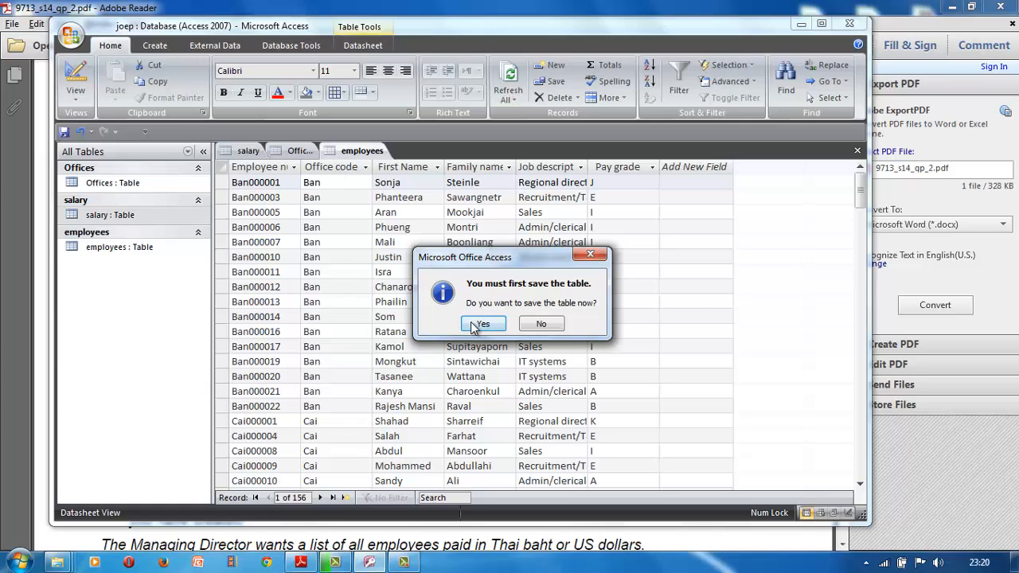
left_click(481, 324)
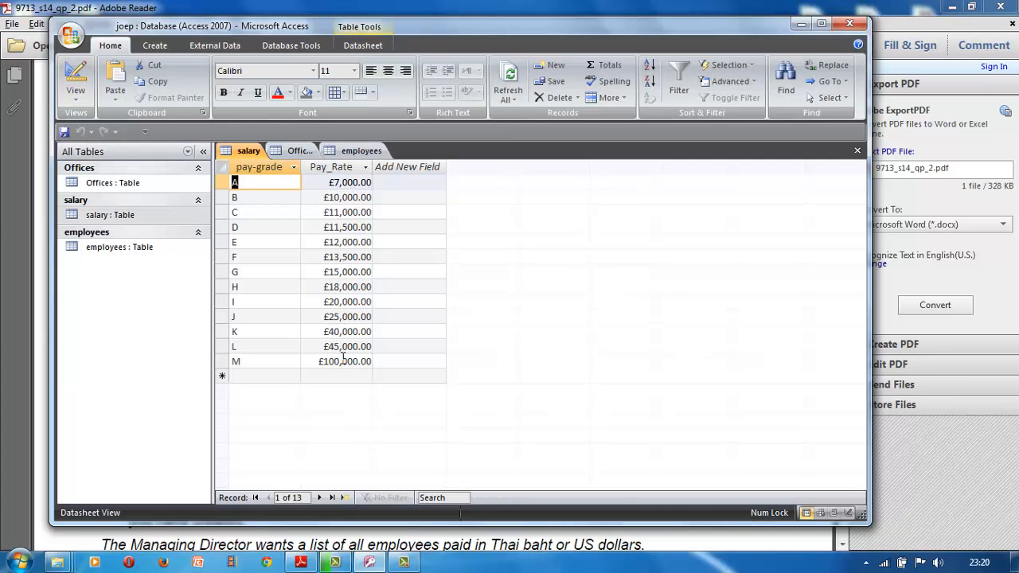
left_click(76, 96)
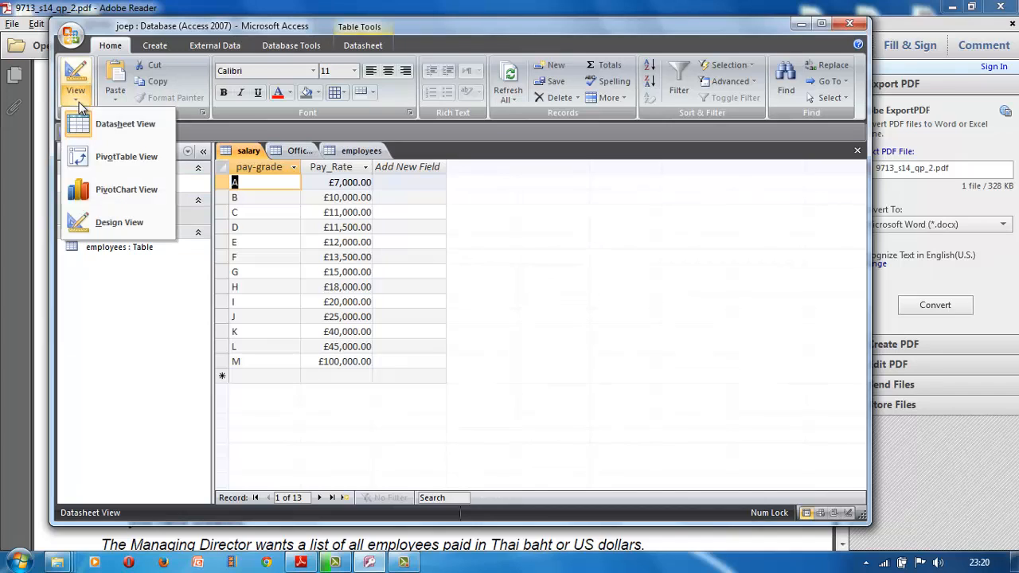
left_click(113, 221)
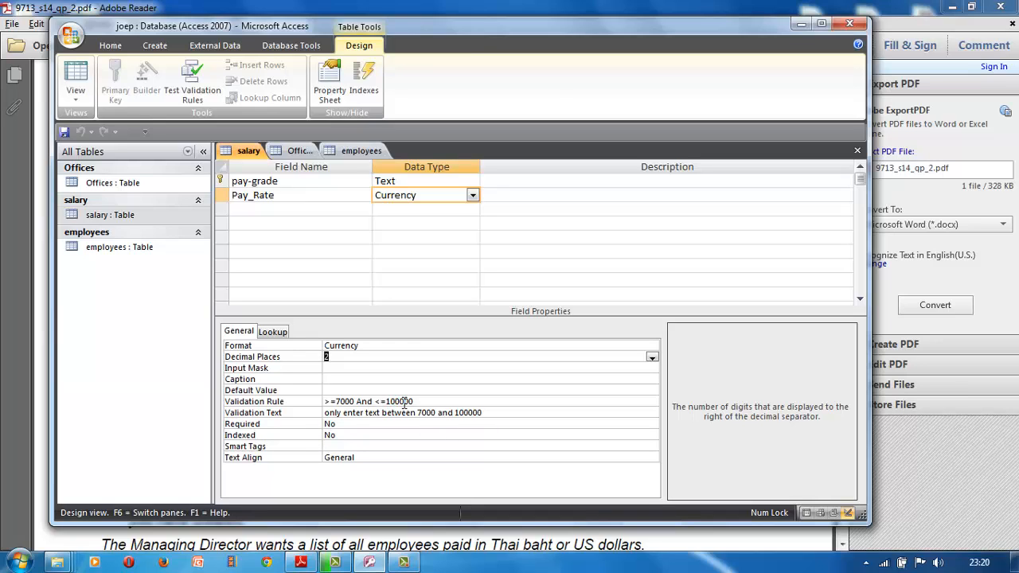
right_click(247, 154)
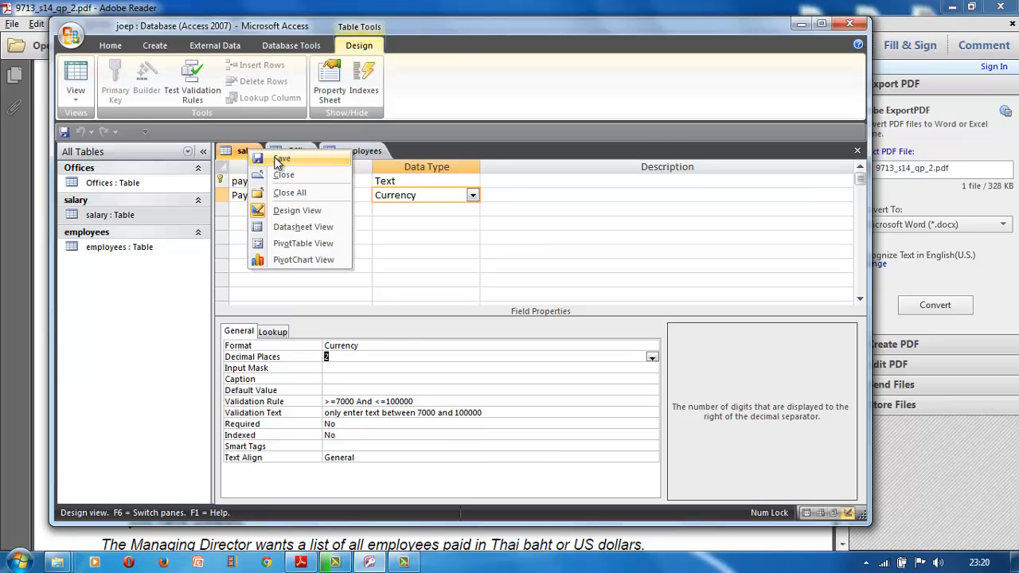
left_click(277, 157)
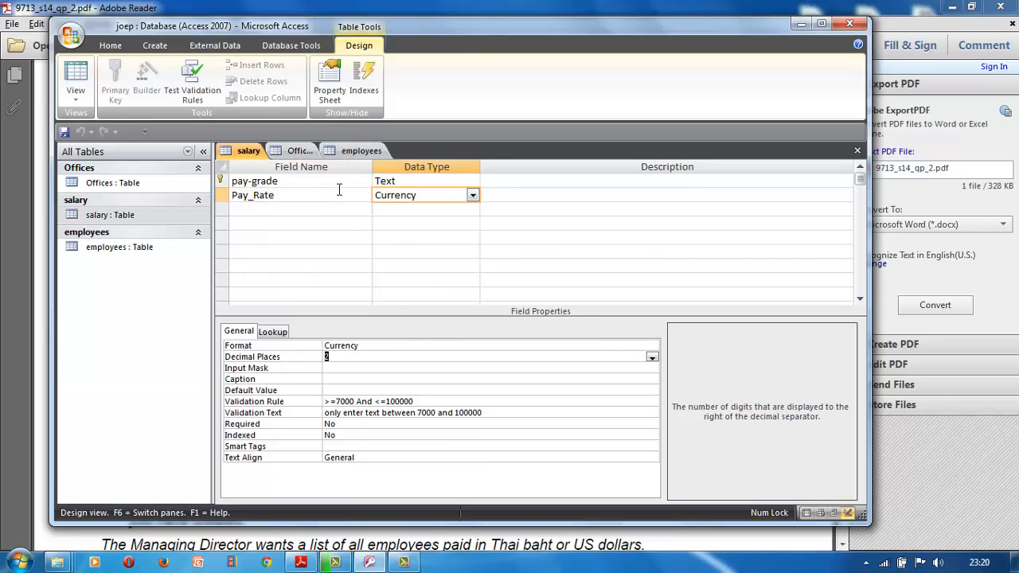
Test the Pay_Rate validation in Datasheet View by entering £1,000.00 for pay grade A, and undo the entry
left_click(76, 95)
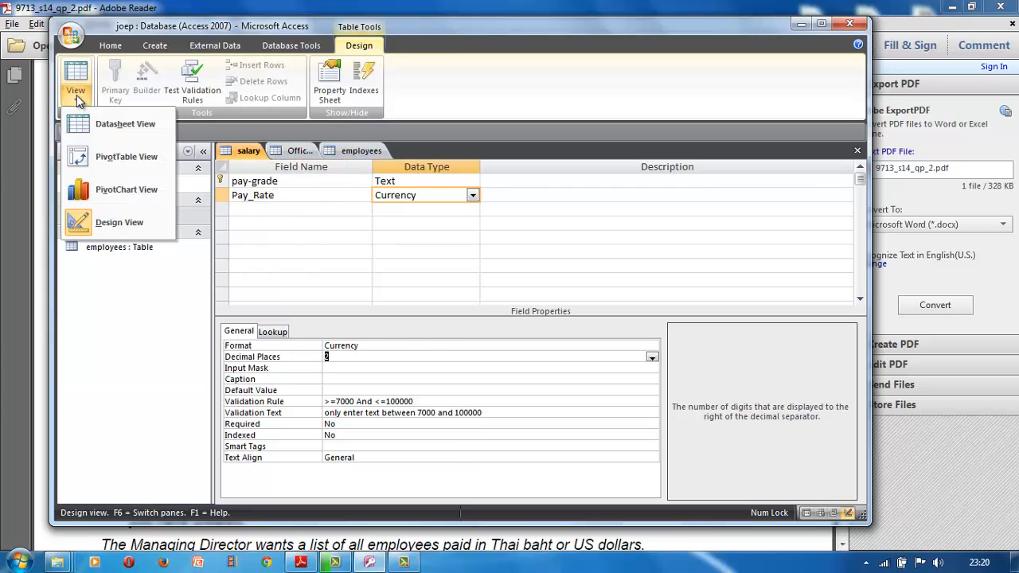
left_click(79, 121)
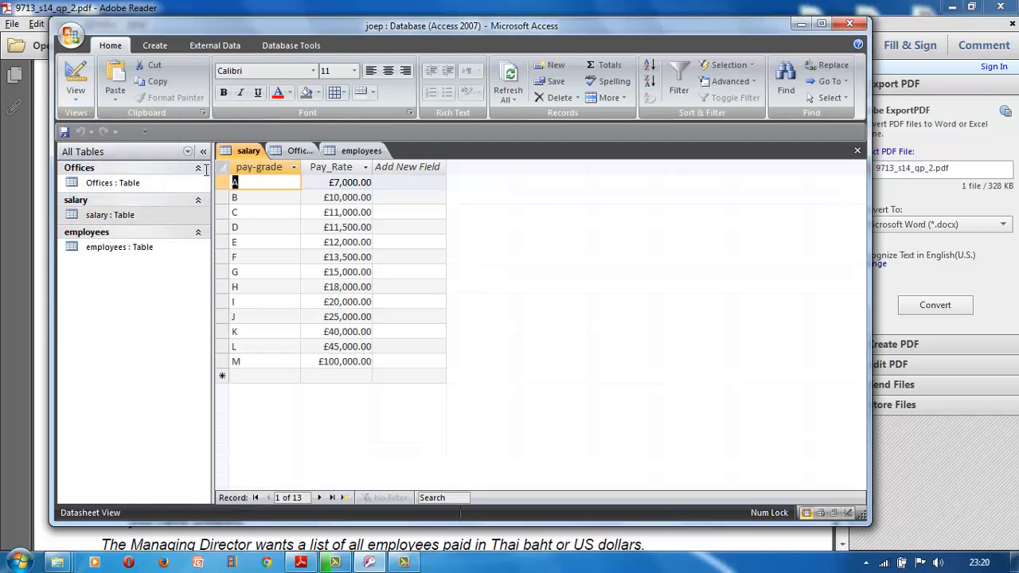
left_click(338, 183)
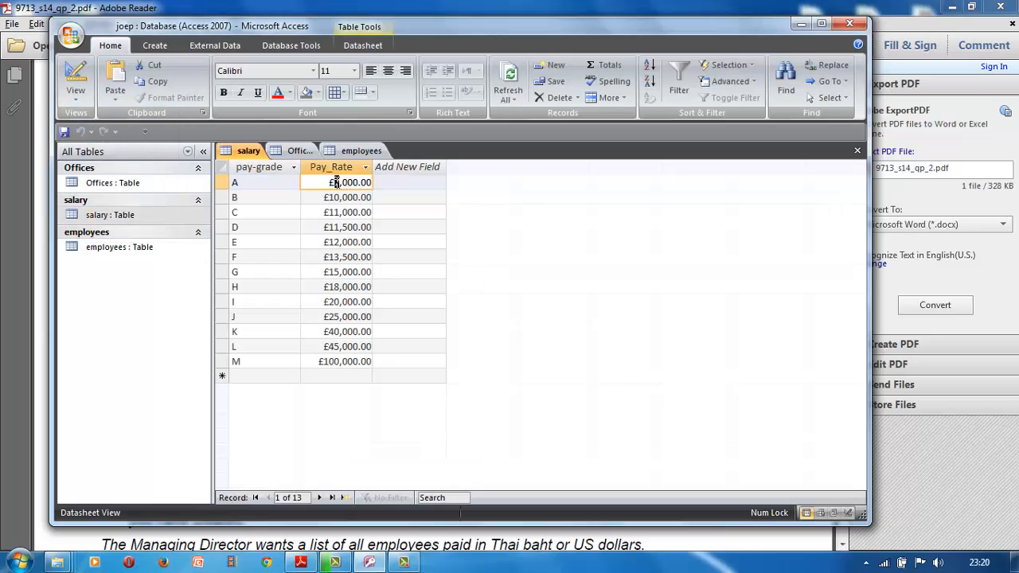
type("1")
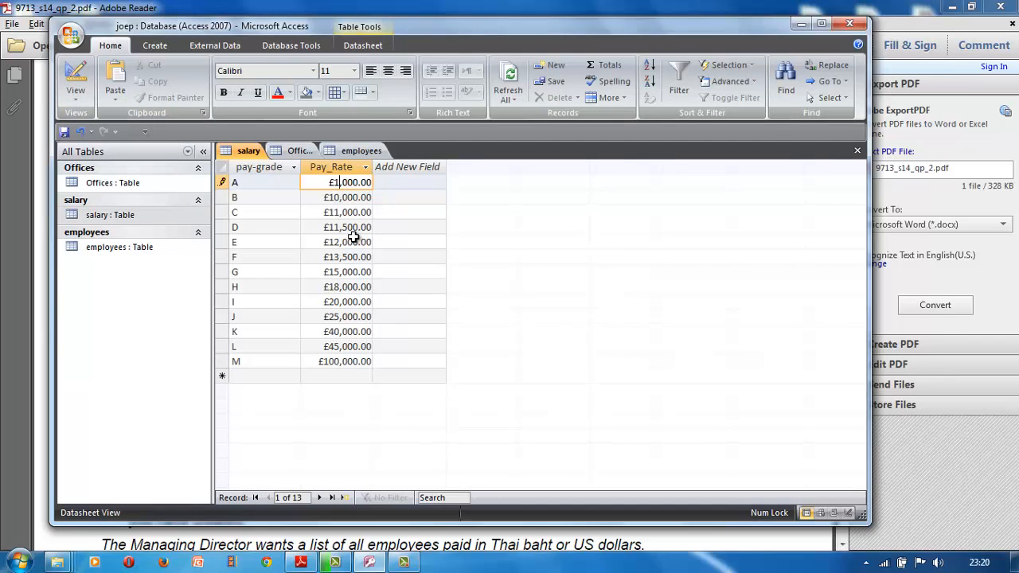
left_click(355, 239)
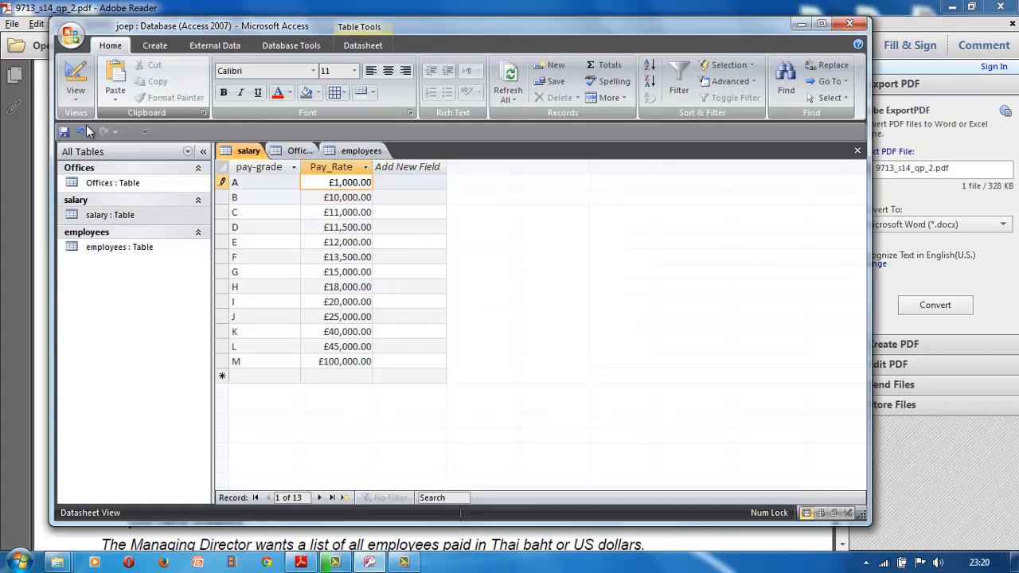
left_click(80, 132)
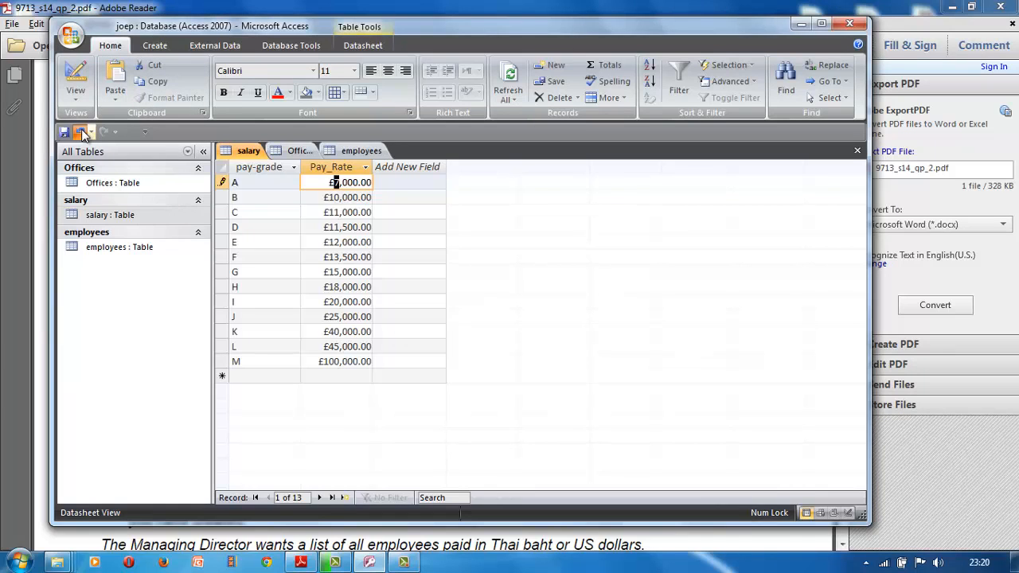
left_click(311, 182)
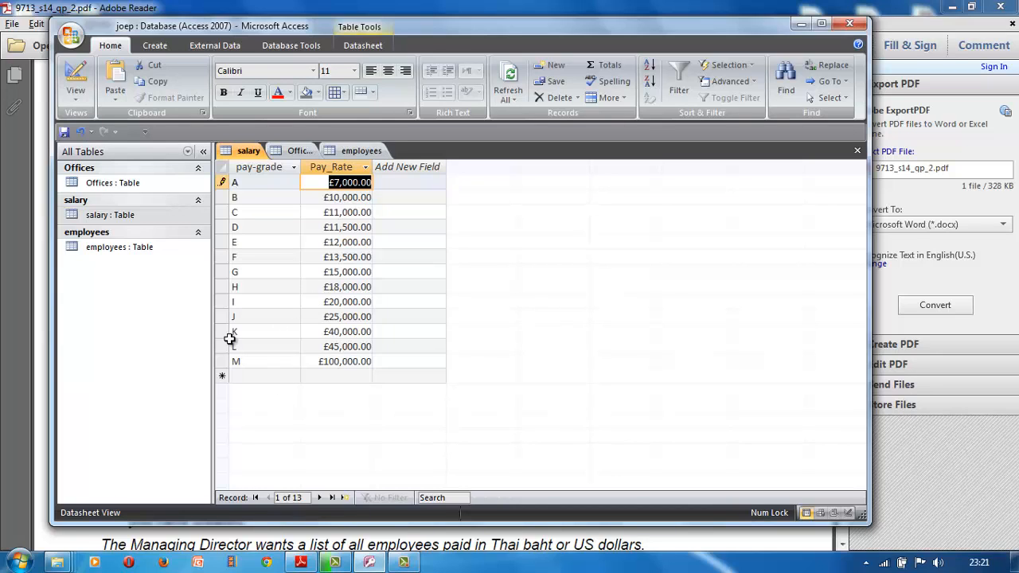
Close the salary and Offices tables, keeping the Offices layout changes, and save the employees table
right_click(250, 155)
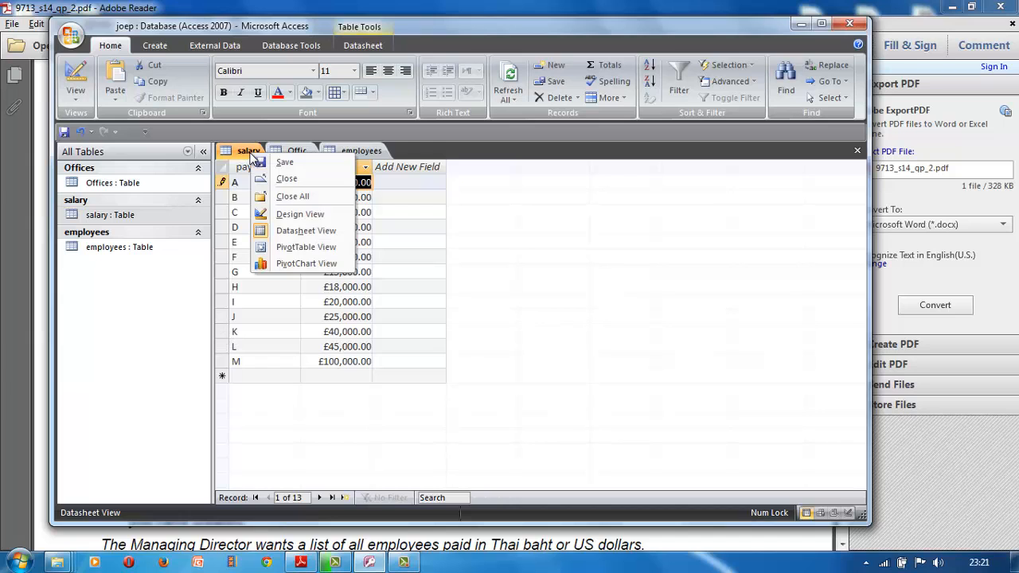
left_click(291, 191)
right_click(249, 152)
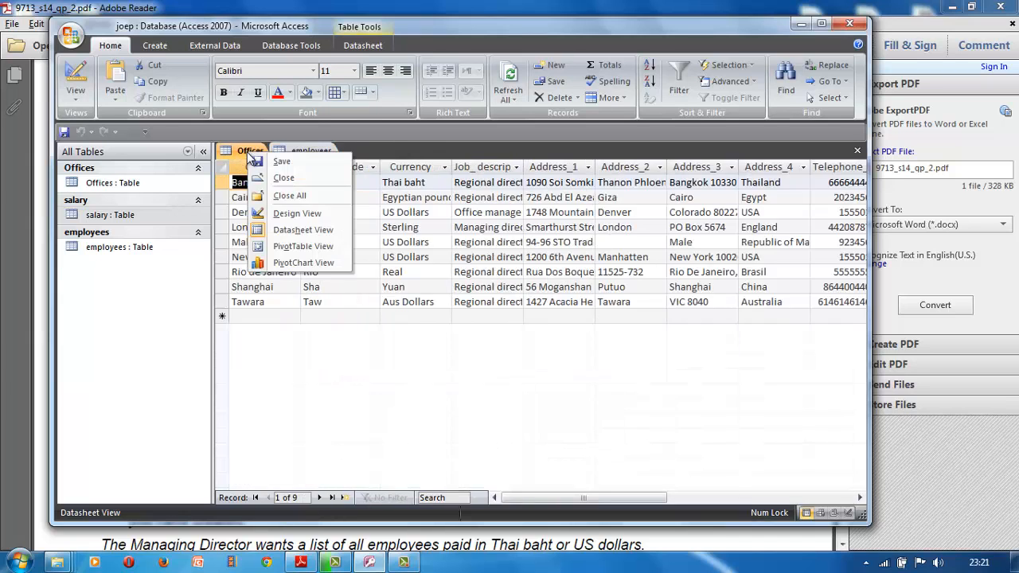
left_click(284, 180)
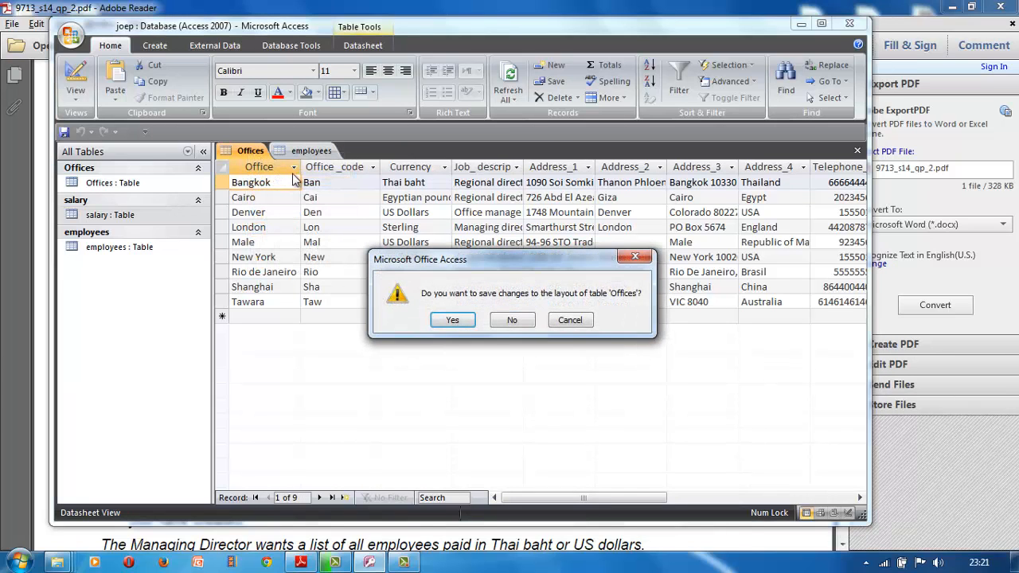
left_click(447, 321)
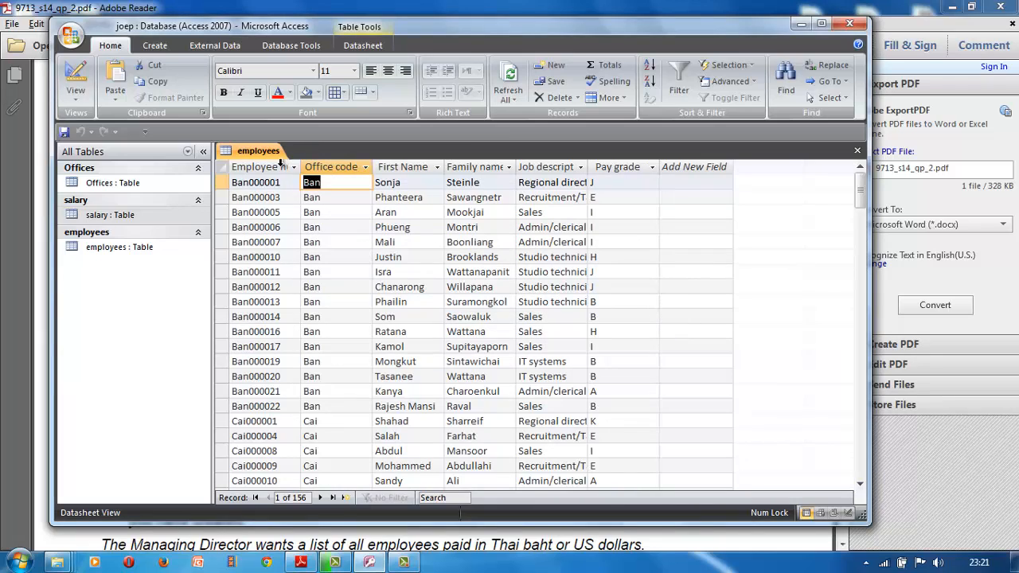
right_click(275, 158)
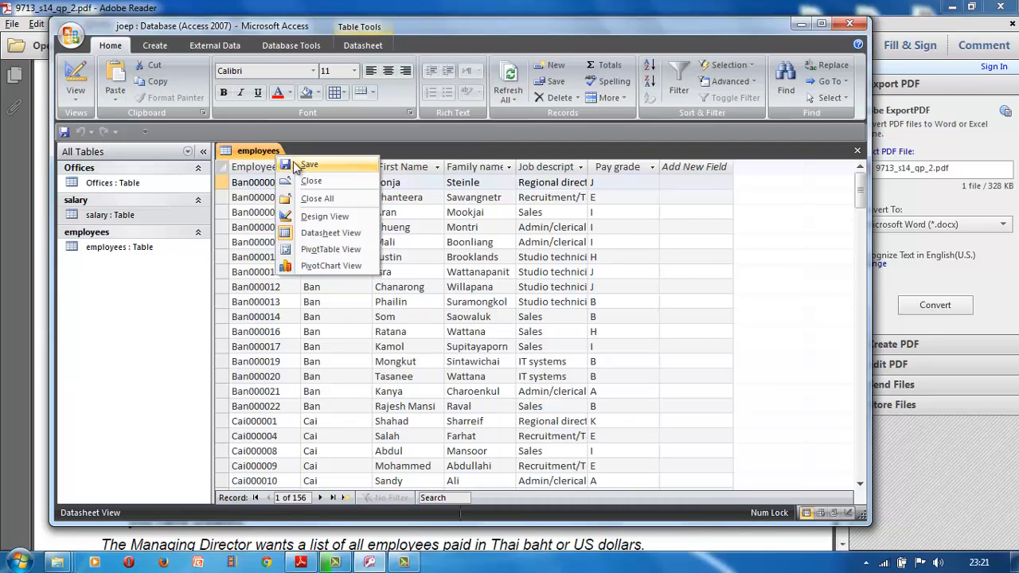
left_click(304, 166)
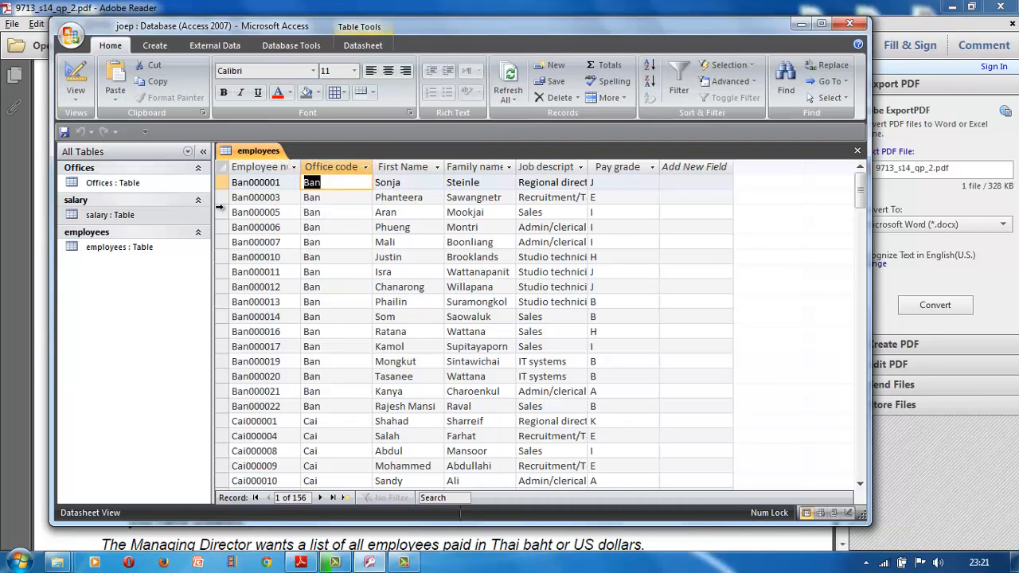
Switch to the exam paper PDF and read tasks 11 to 14 on page 3
left_click(301, 562)
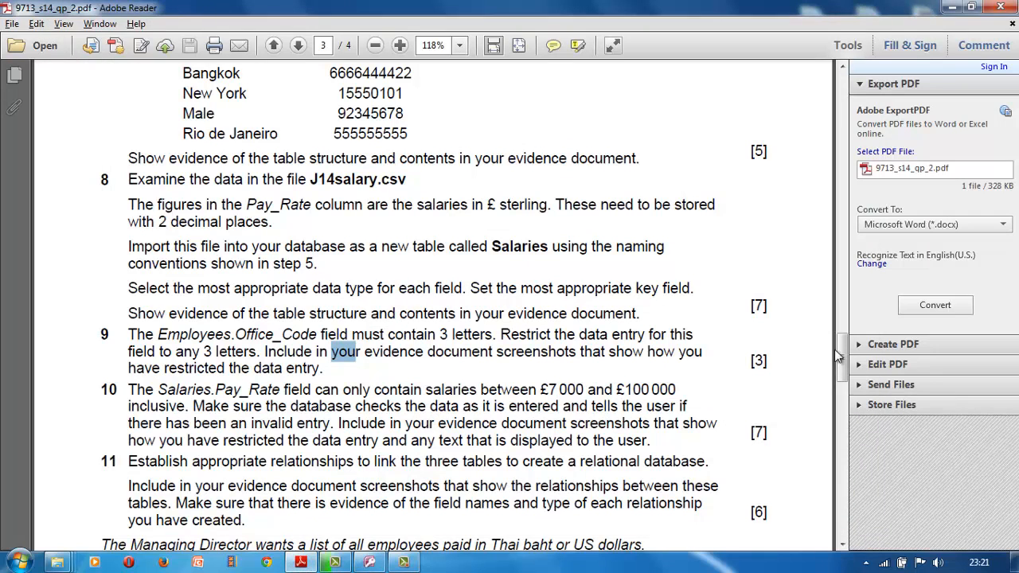
left_click_drag(843, 354, 841, 389)
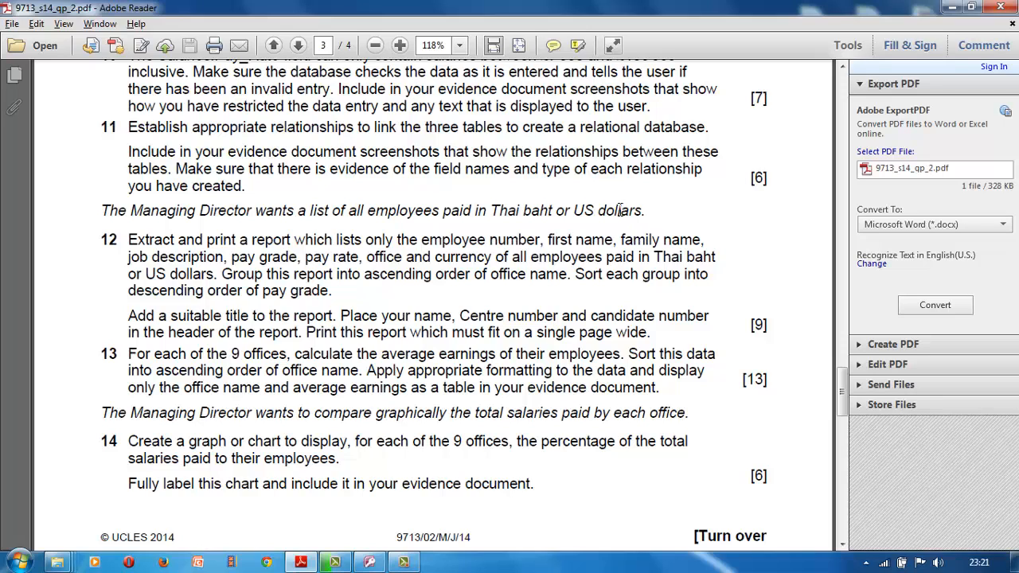
left_click(404, 562)
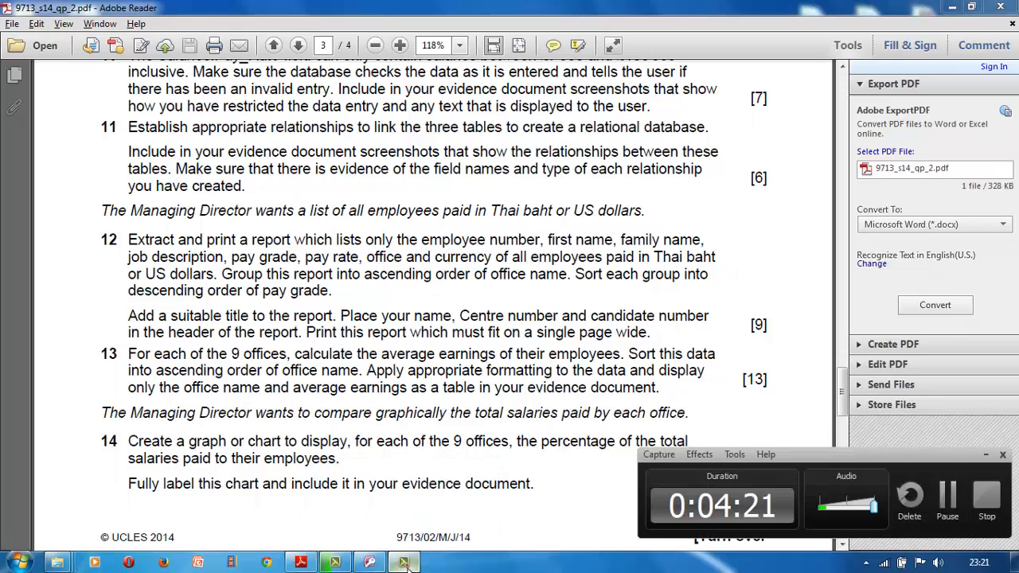
left_click(947, 498)
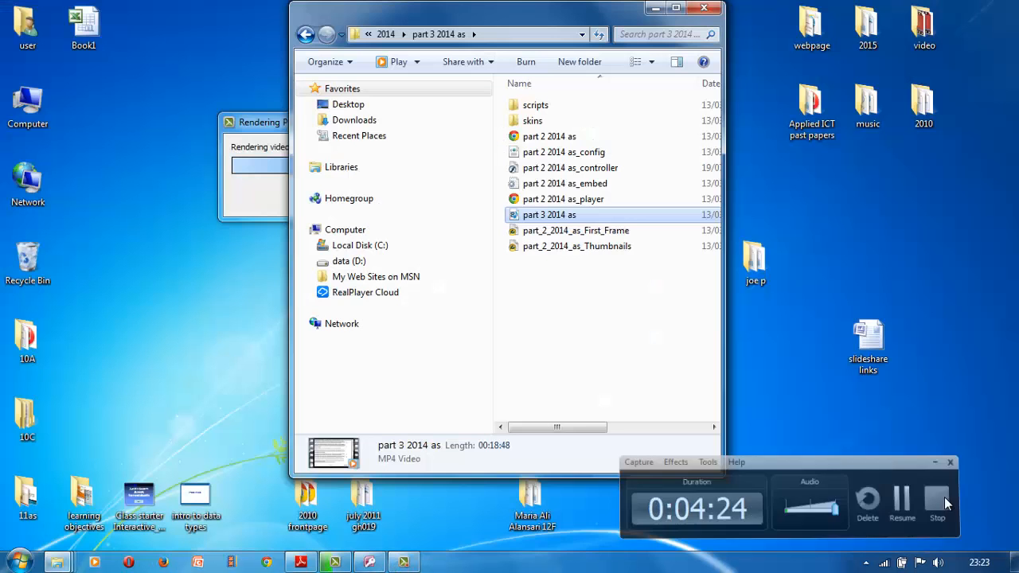
left_click(945, 498)
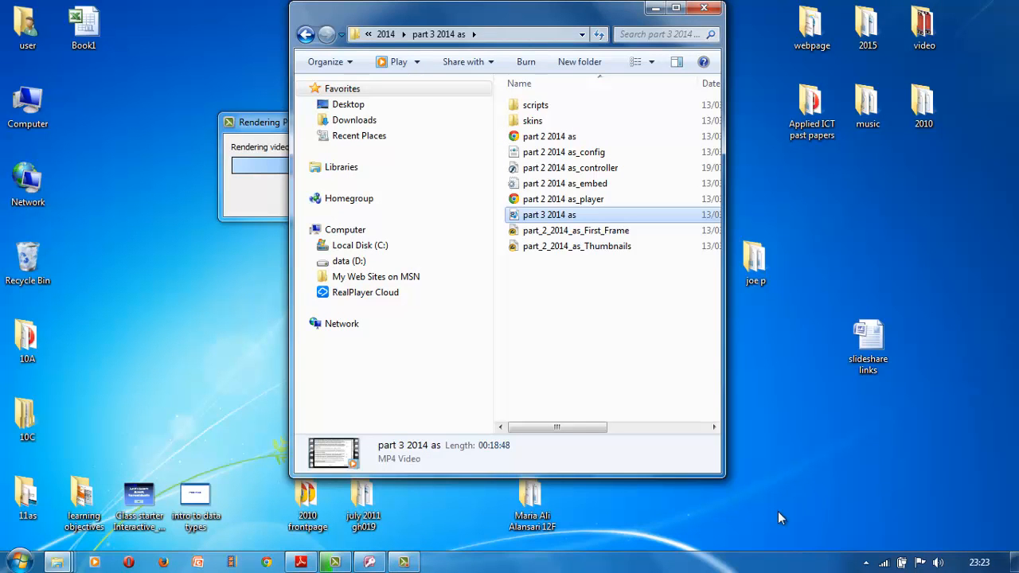
left_click(370, 562)
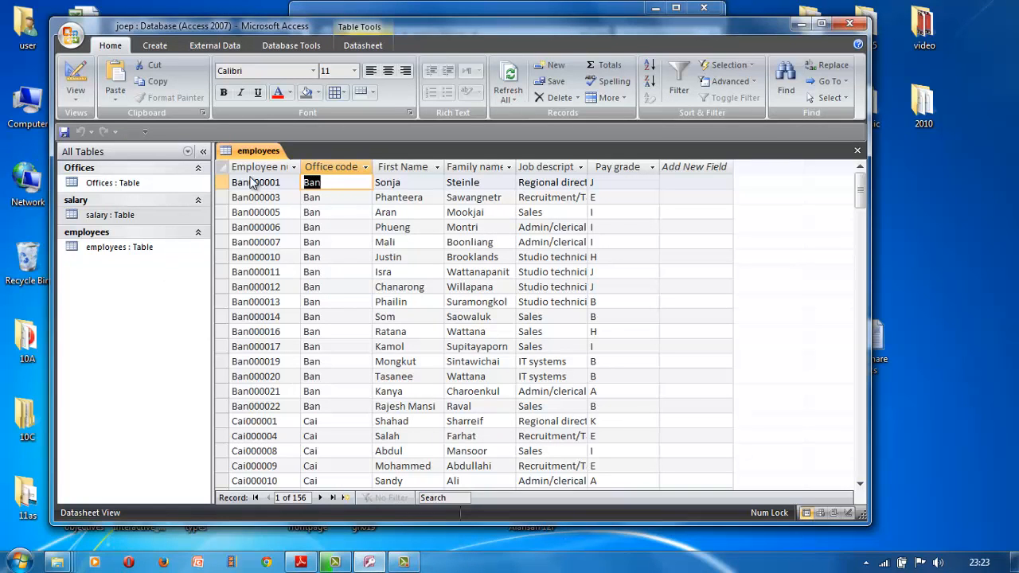
Switch to the exam paper PDF and highlight the task 11 instruction about establishing relationships between the three tables
left_click(301, 563)
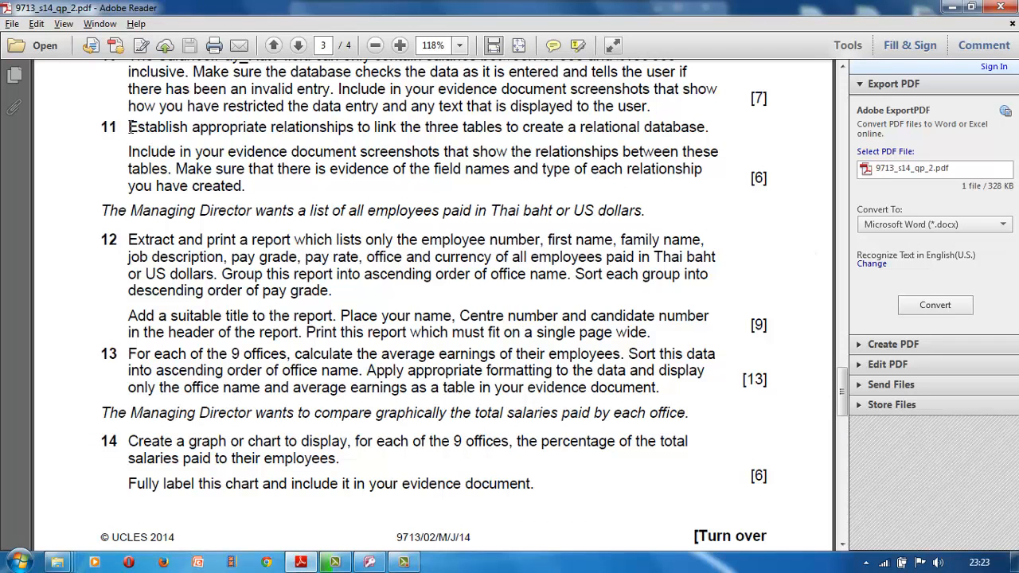
left_click_drag(130, 127, 656, 129)
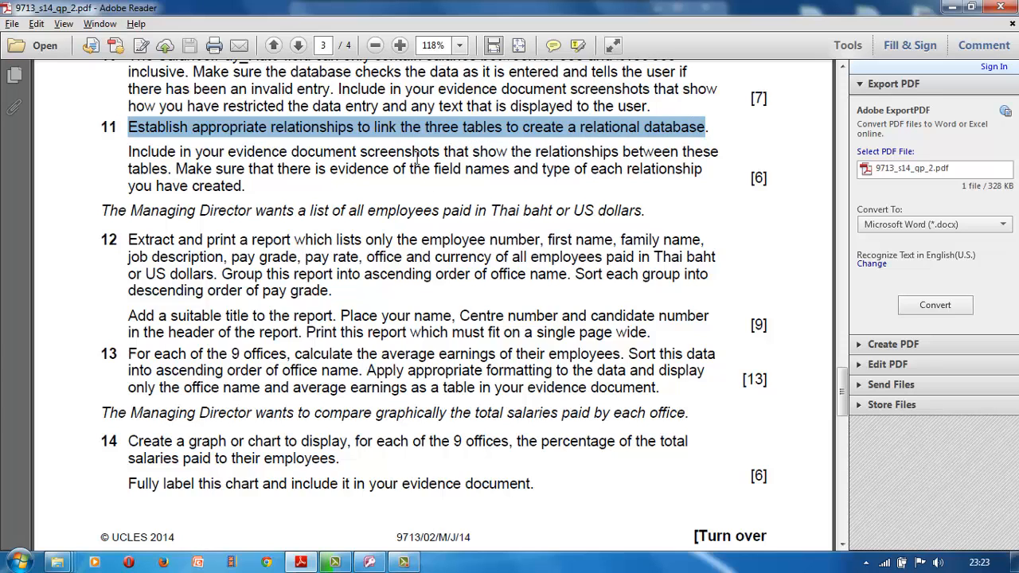
Switch to Access, close the employees table, and add the employees, Offices and salary tables to the Relationships window
left_click(371, 563)
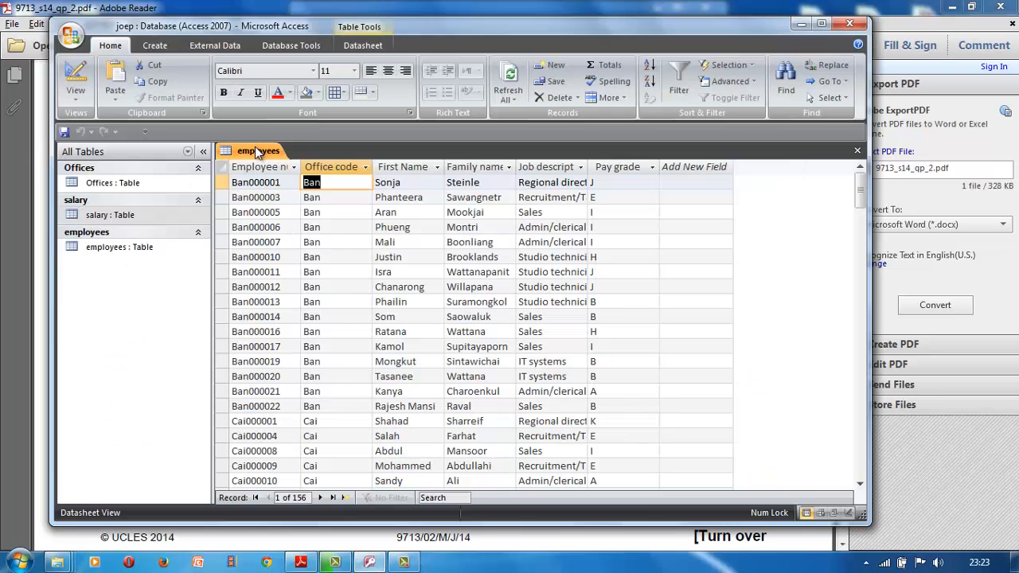
right_click(255, 147)
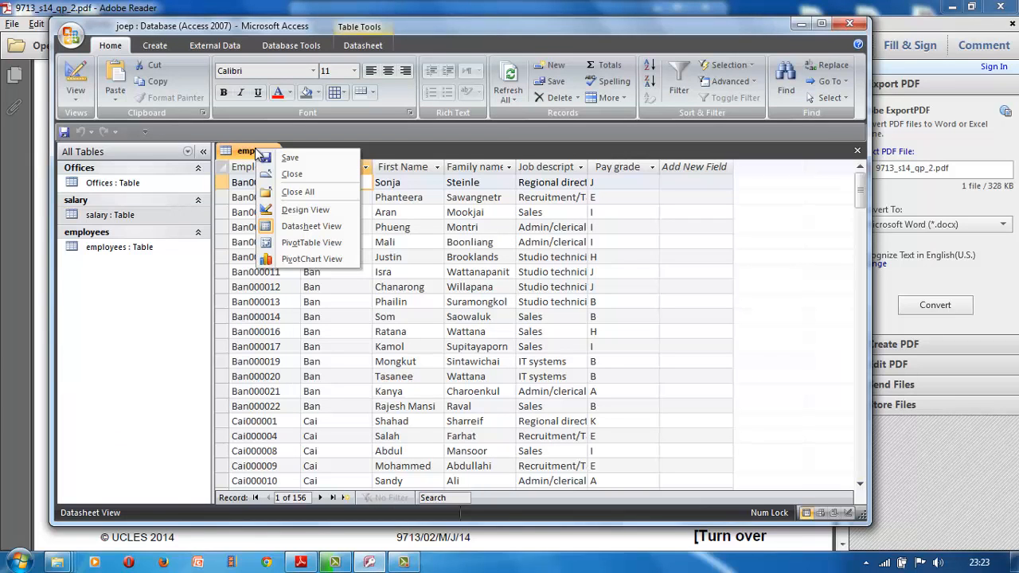
left_click(291, 174)
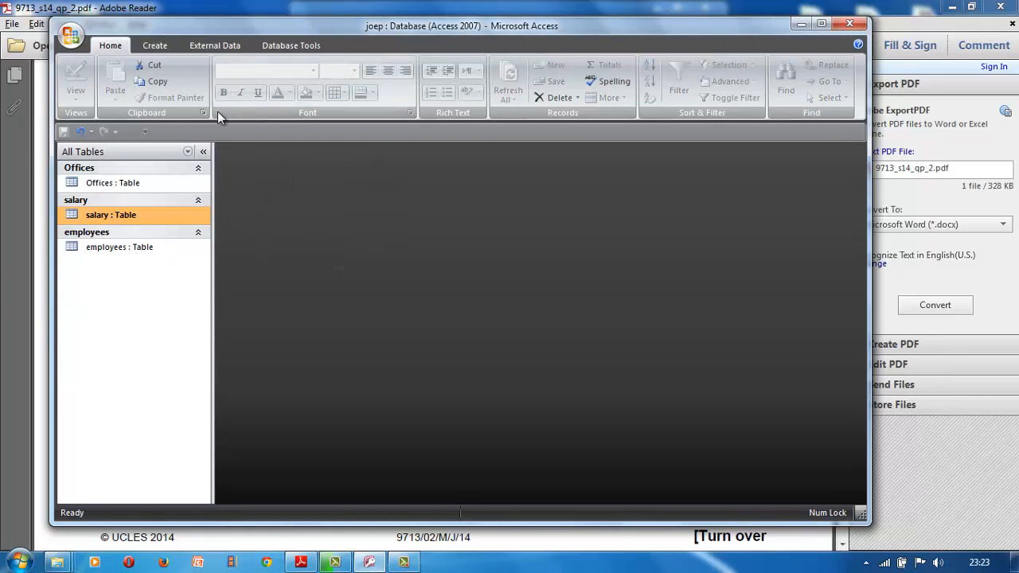
left_click(272, 45)
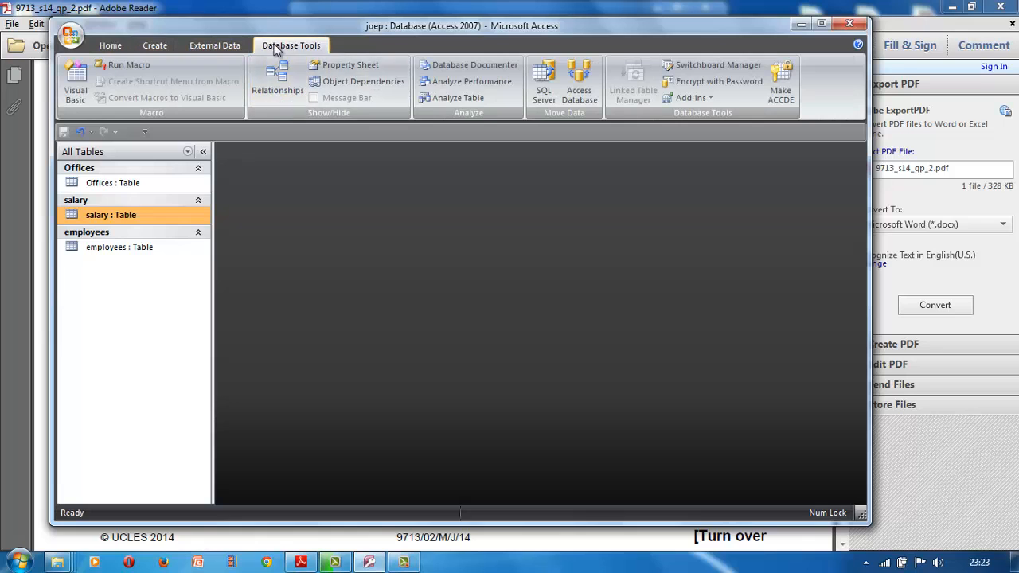
left_click(279, 76)
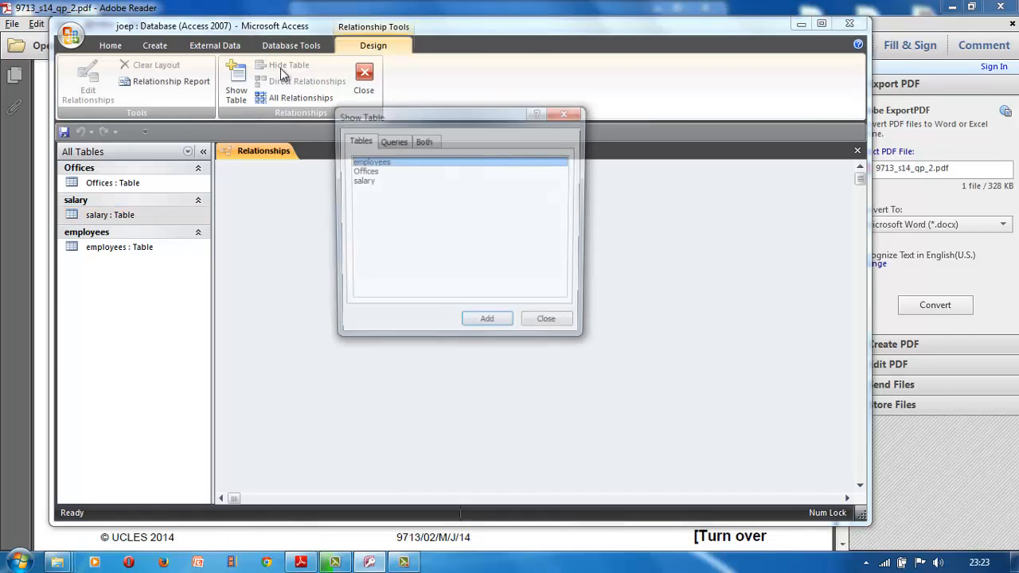
left_click(371, 183, "shift")
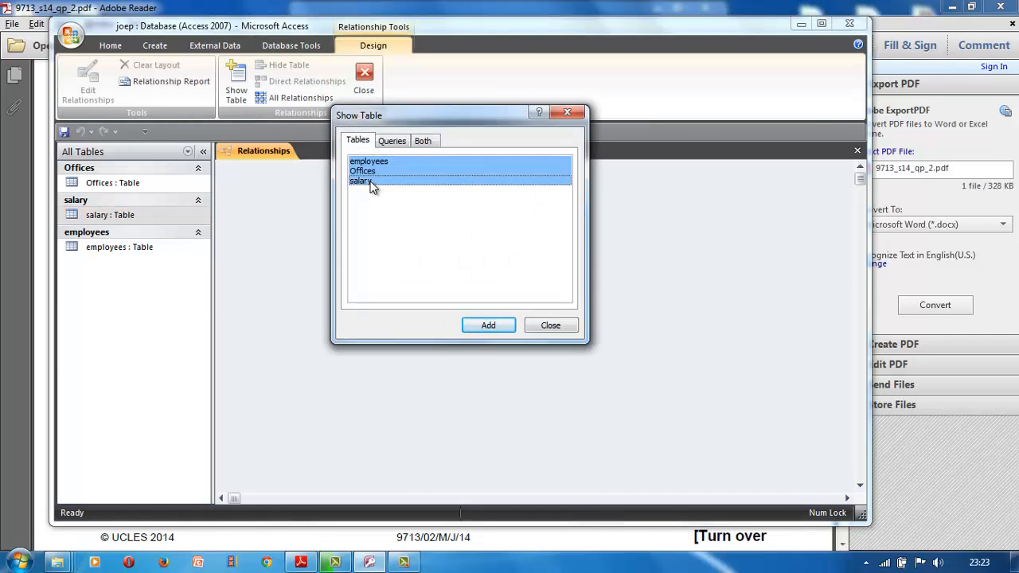
left_click(488, 328)
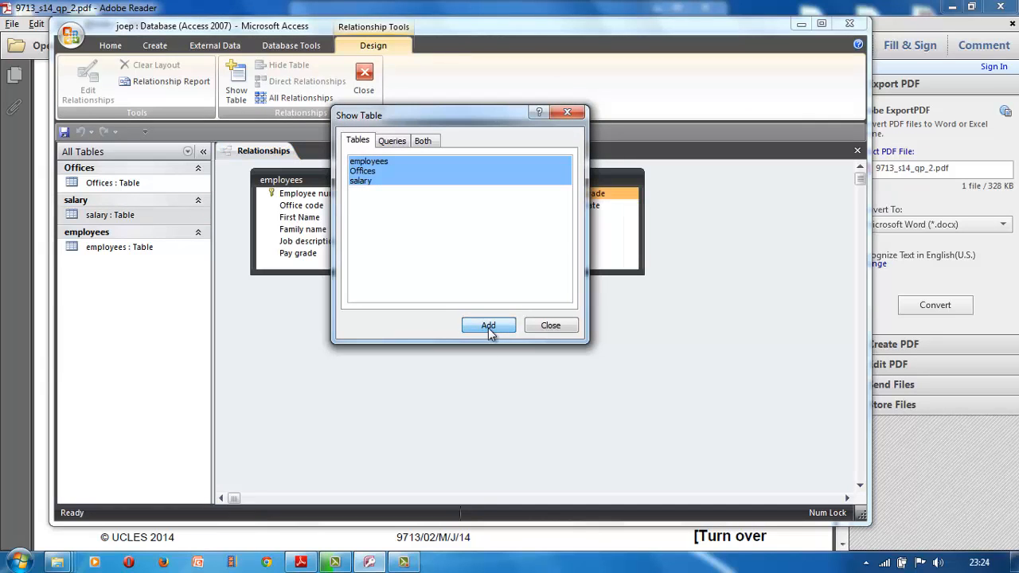
Close the Show Table dialog and enlarge the Offices field list so all its fields through Telephone_no fit
left_click(540, 330)
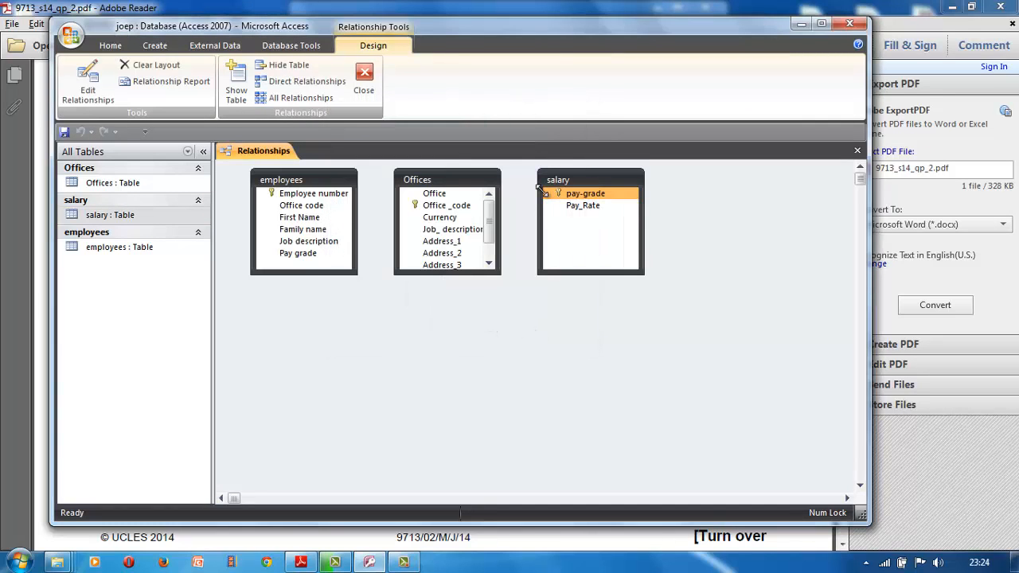
left_click(417, 205)
left_click_drag(498, 275, 495, 327)
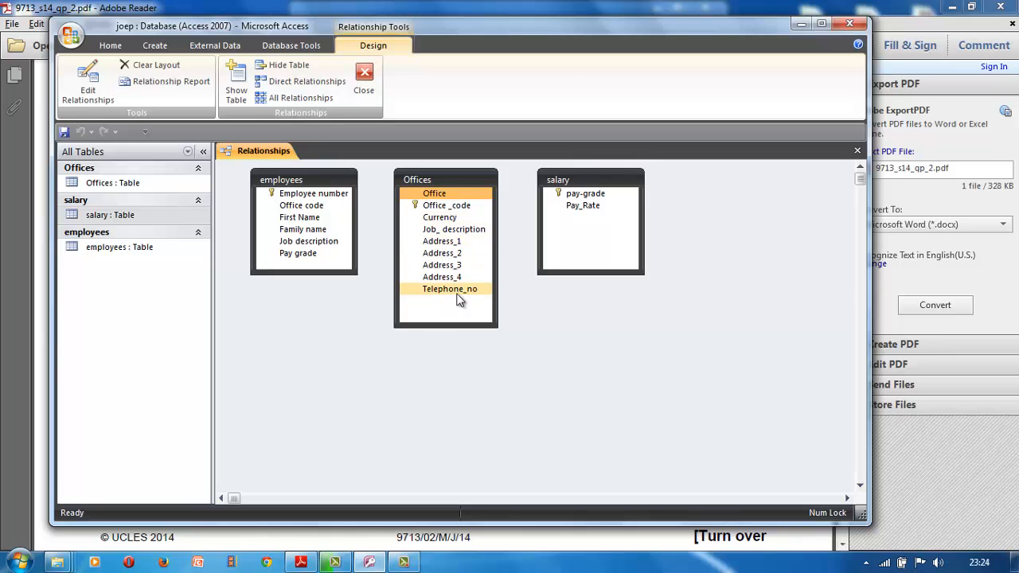
Create a relationship from Office _code in the Offices table to Office code in the employees table, without enforcing referential integrity
left_click(415, 204)
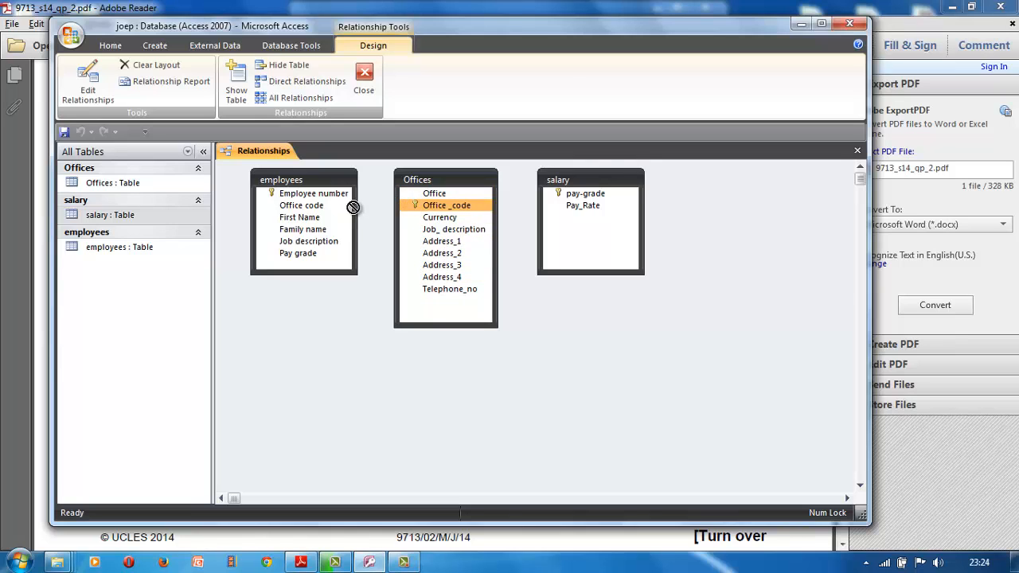
left_click_drag(321, 207, 321, 207)
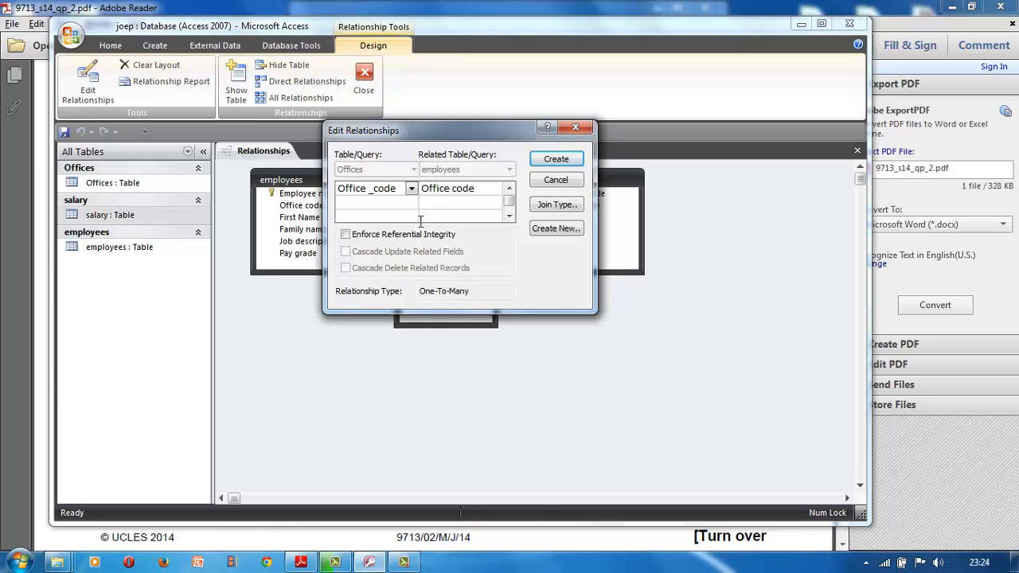
left_click(557, 159)
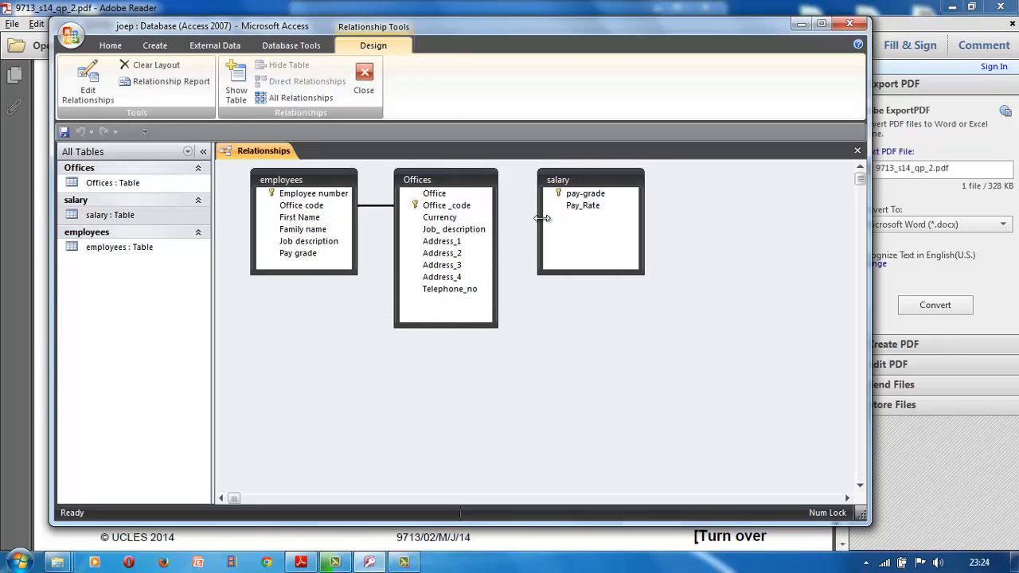
Create a relationship from pay-grade in the salary table to Pay grade in the employees table, without enforcing referential integrity
left_click(570, 197)
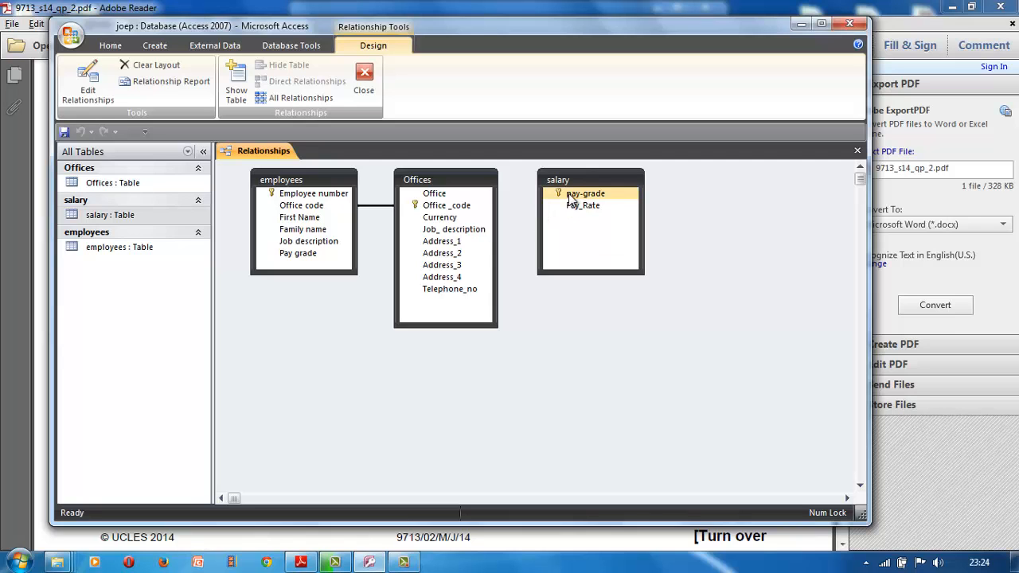
left_click_drag(570, 199, 310, 255)
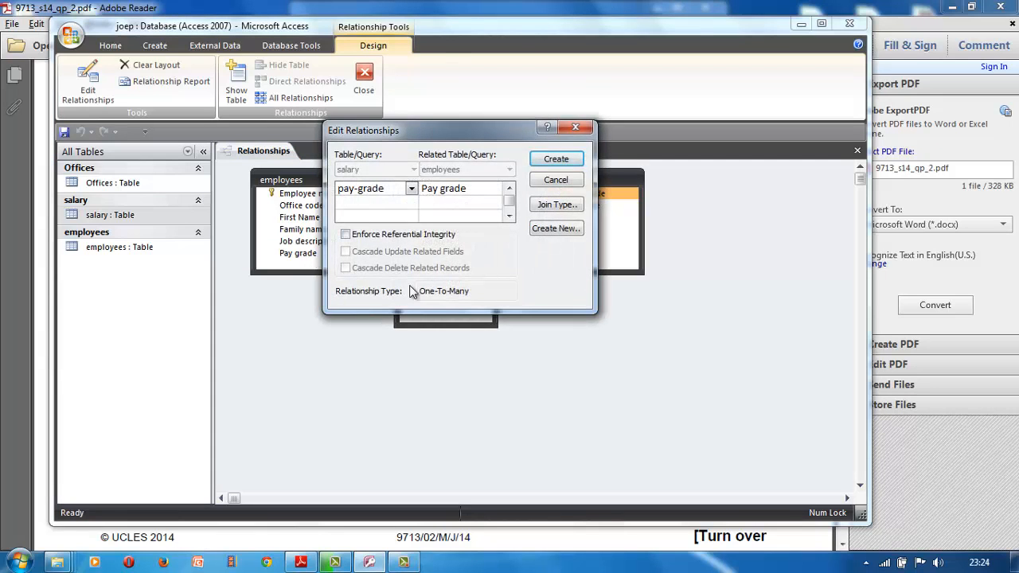
left_click(557, 159)
Rearrange the Relationships layout with Offices far to the right of employees and salary below and between them, so both join lines are clear
mouse_move(470, 179)
left_mouse_down()
mouse_move(466, 298)
mouse_move(495, 243)
mouse_move(486, 190)
left_mouse_up()
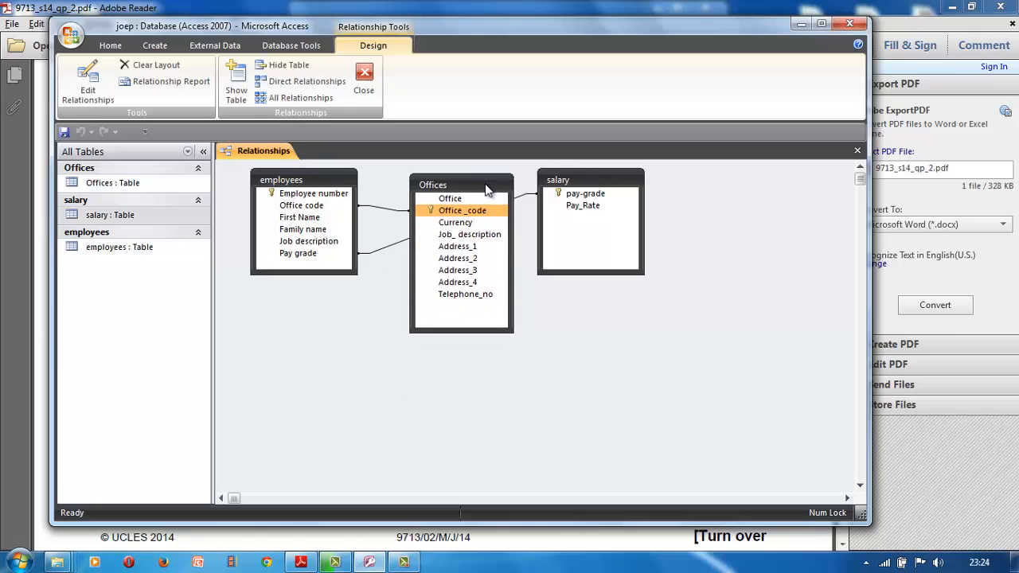
left_click_drag(599, 188, 466, 352)
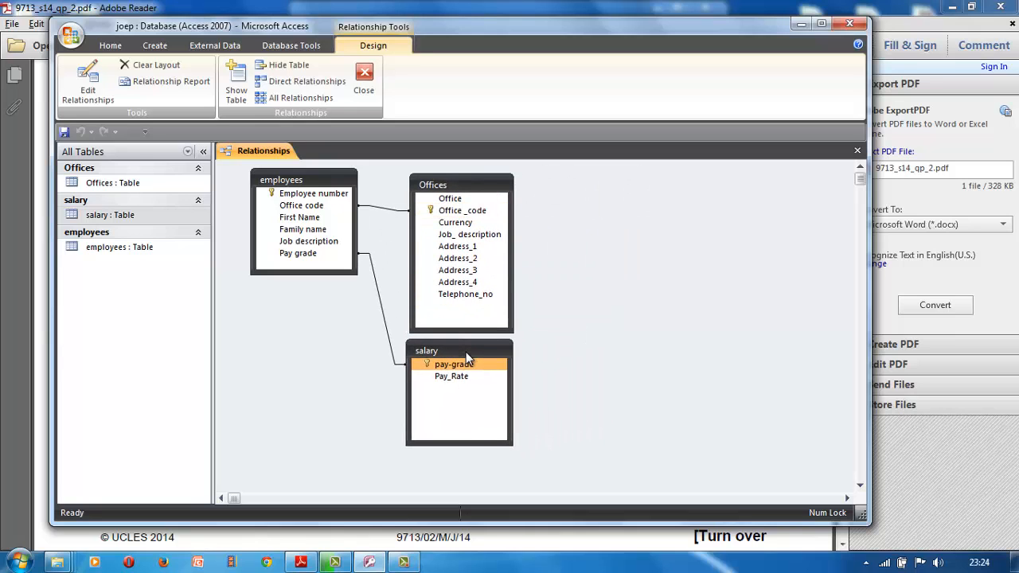
left_click(500, 192)
left_click_drag(500, 192, 643, 189)
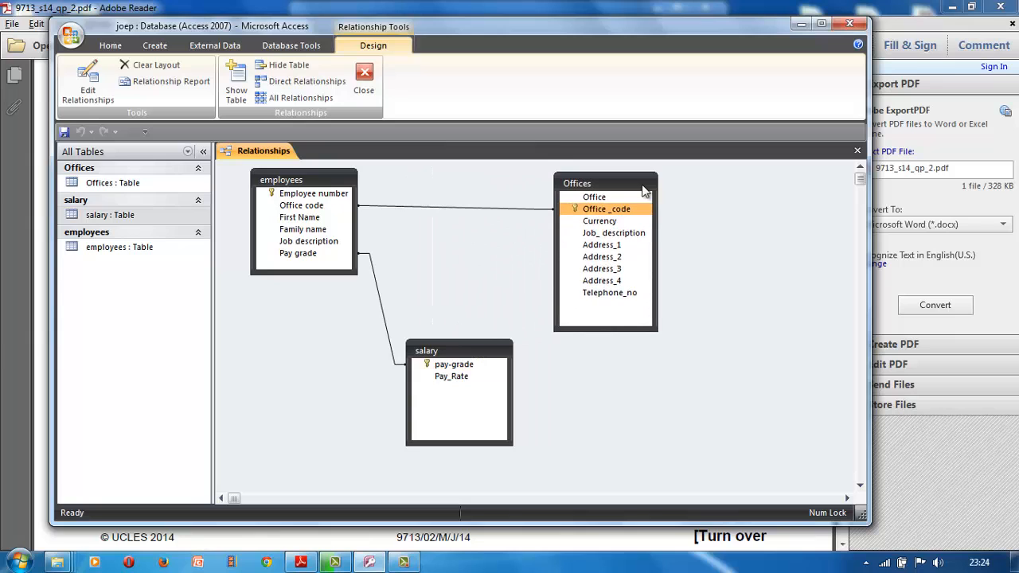
left_click(485, 346)
left_click_drag(485, 345, 501, 303)
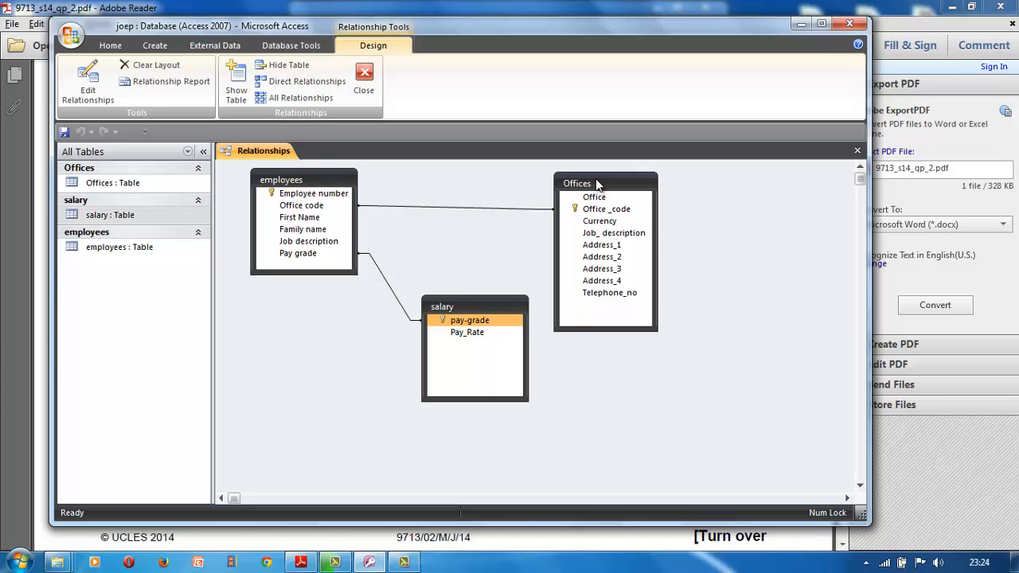
Close the Relationships window and save its layout changes
left_click(596, 210)
left_click(366, 77)
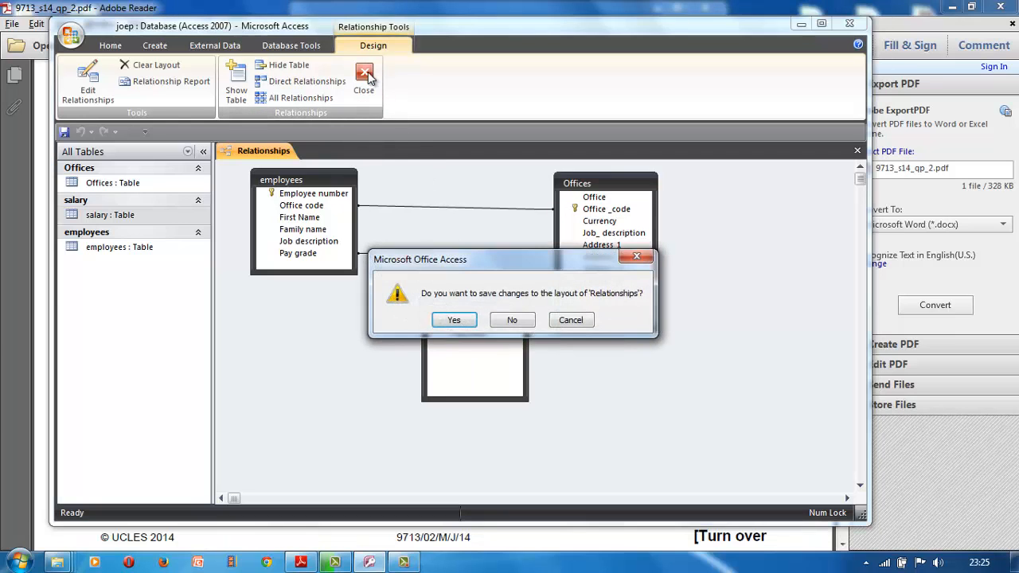
left_click(454, 320)
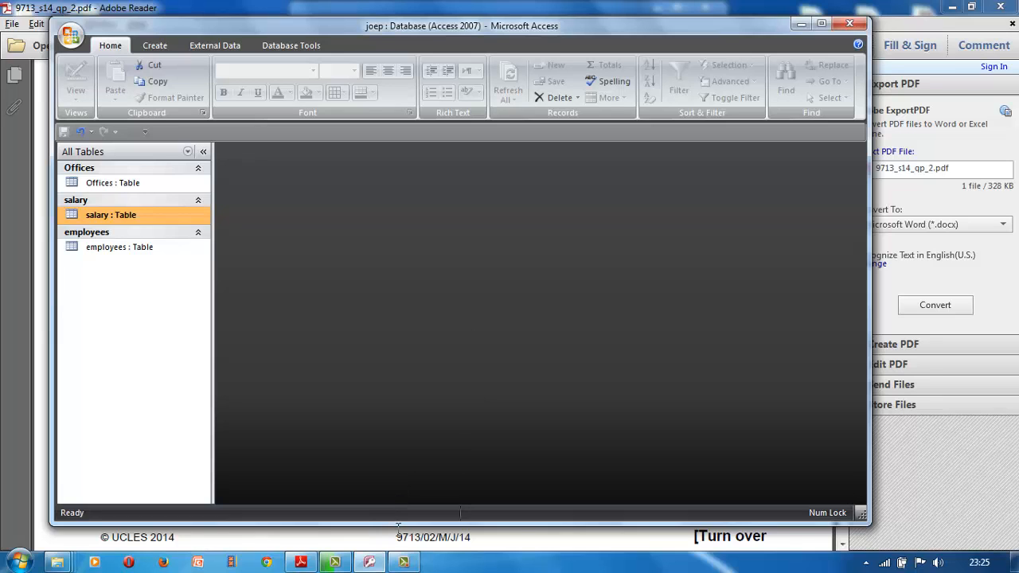
mouse_move(398, 564)
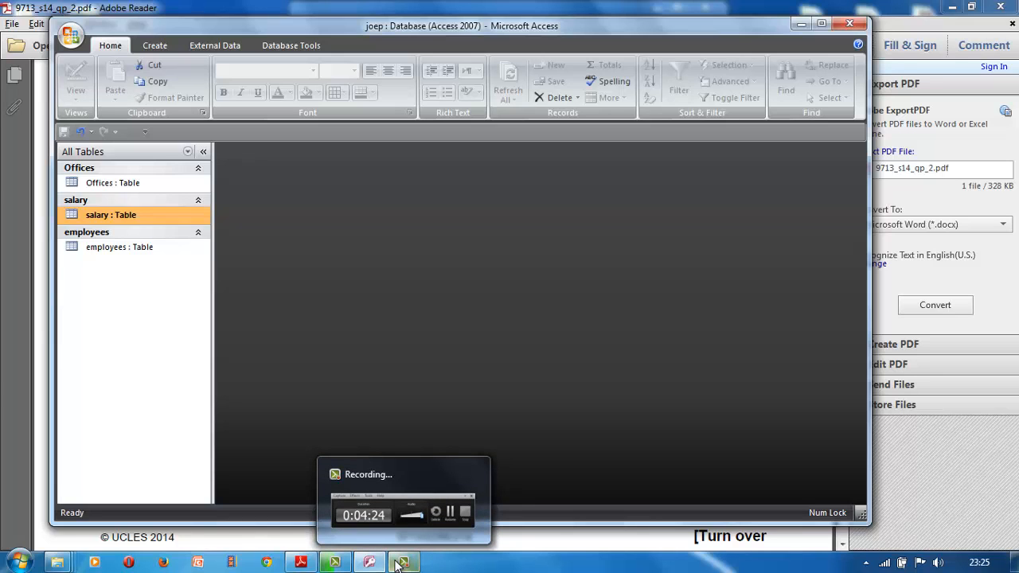
left_click(397, 563)
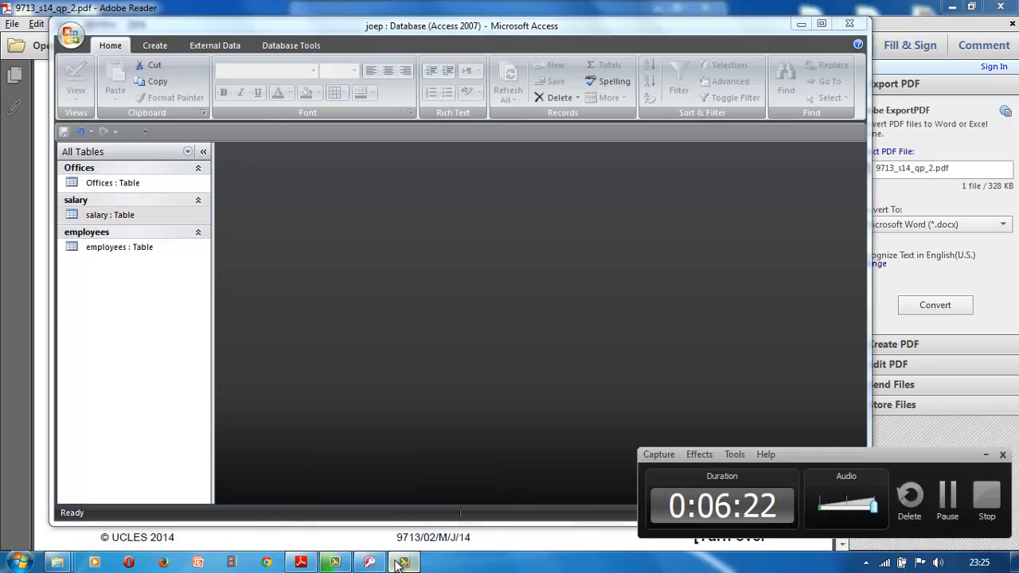